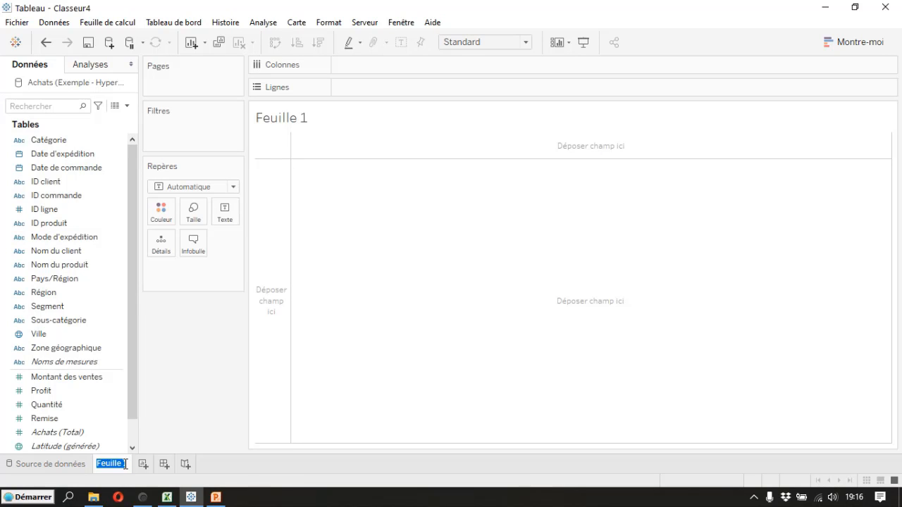
Rename the worksheet Feuille 1 as Tendance.
type("Tenda")
key("BackSpace")
type("ance")
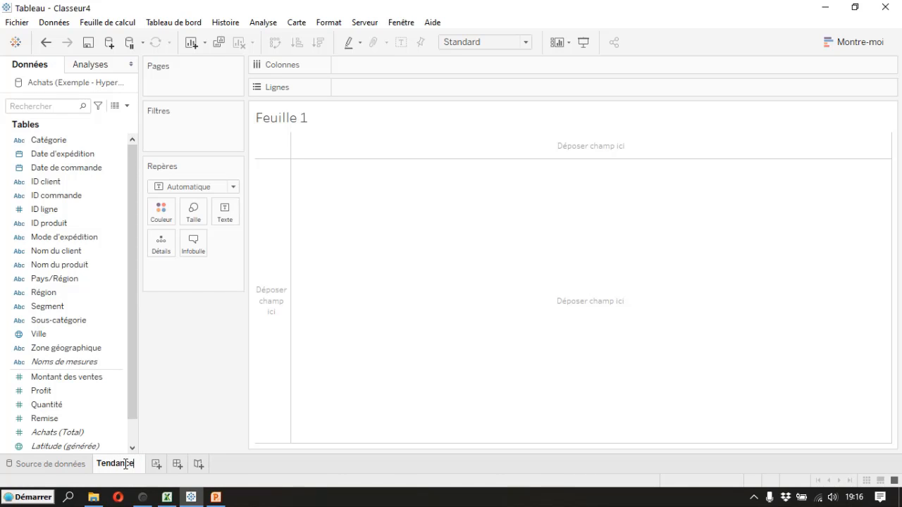
key("Return")
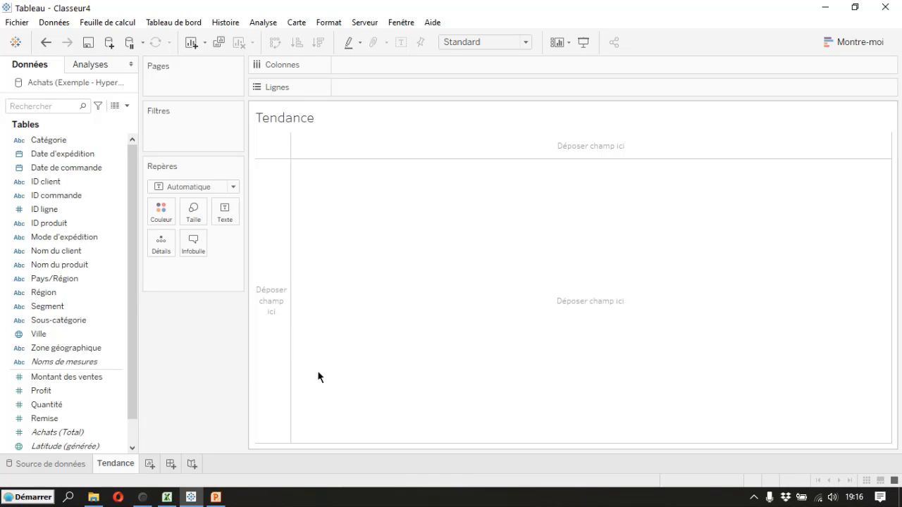
Build a scatter plot with Montant des ventes on columns, Profit on rows and the marks coloured by Sous-catégorie.
left_click(861, 43)
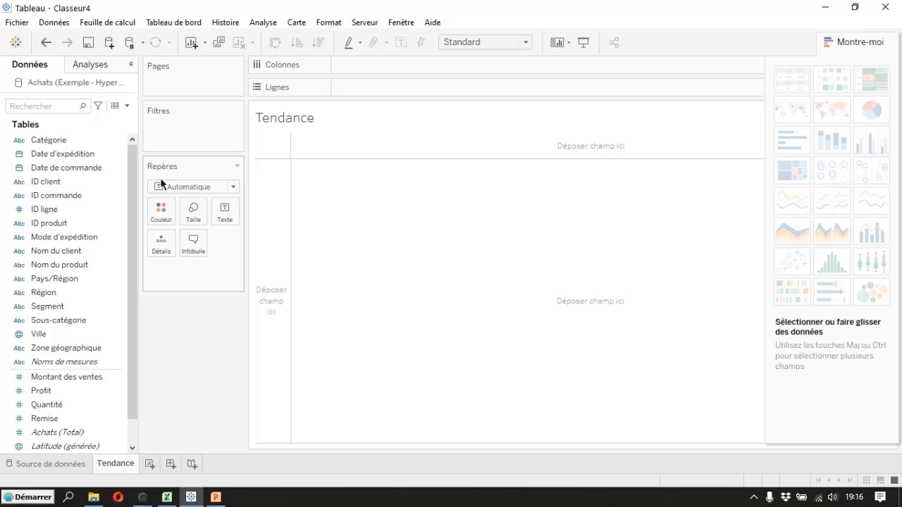
left_click(75, 240)
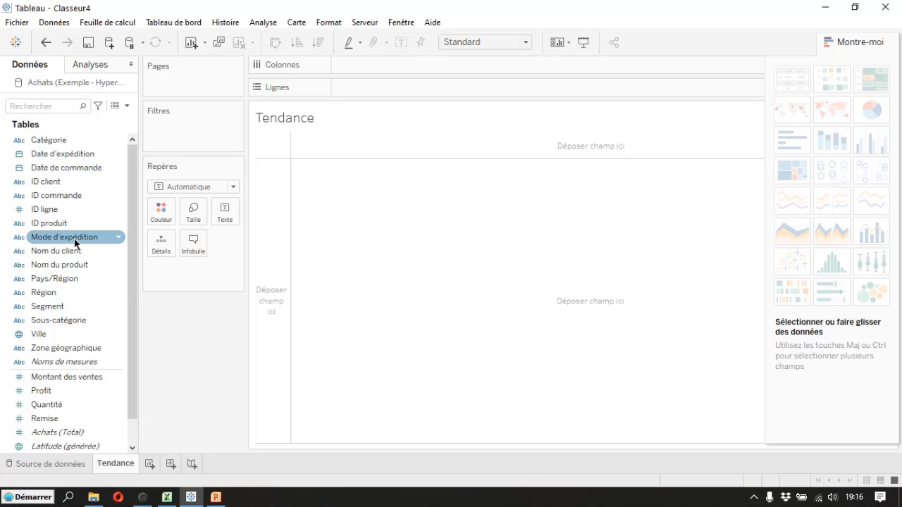
left_click(58, 390)
left_click(57, 381)
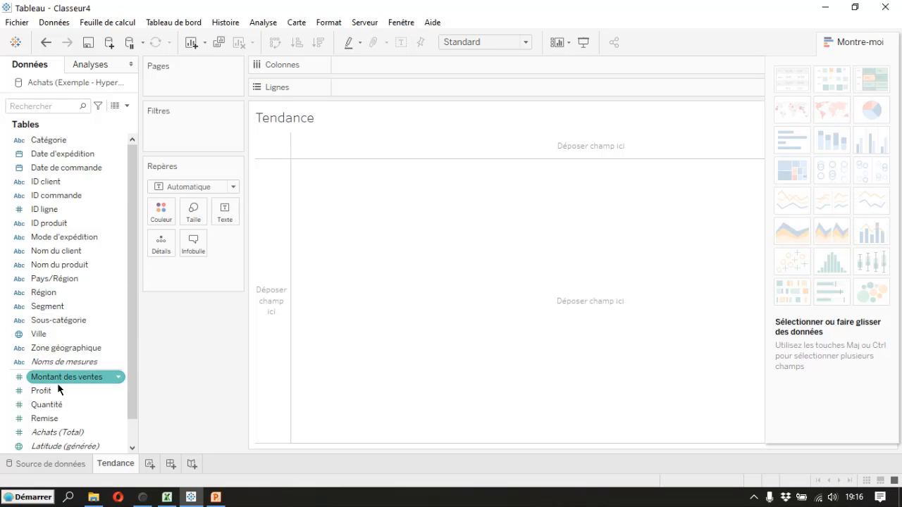
left_click_drag(58, 383, 377, 69)
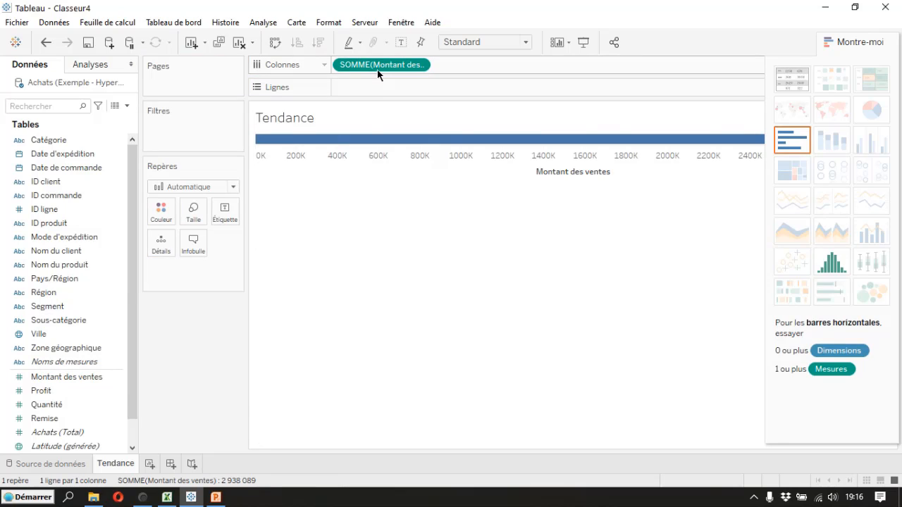
left_click_drag(40, 392, 351, 95)
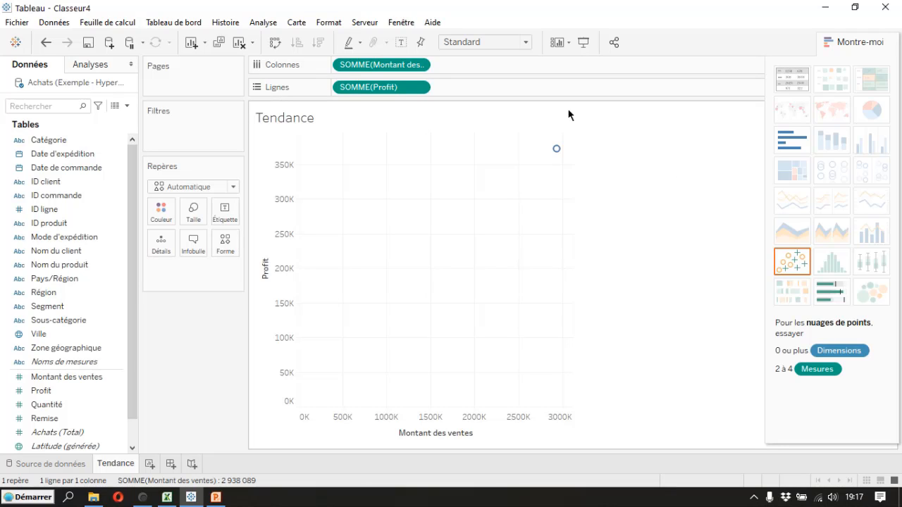
mouse_move(565, 157)
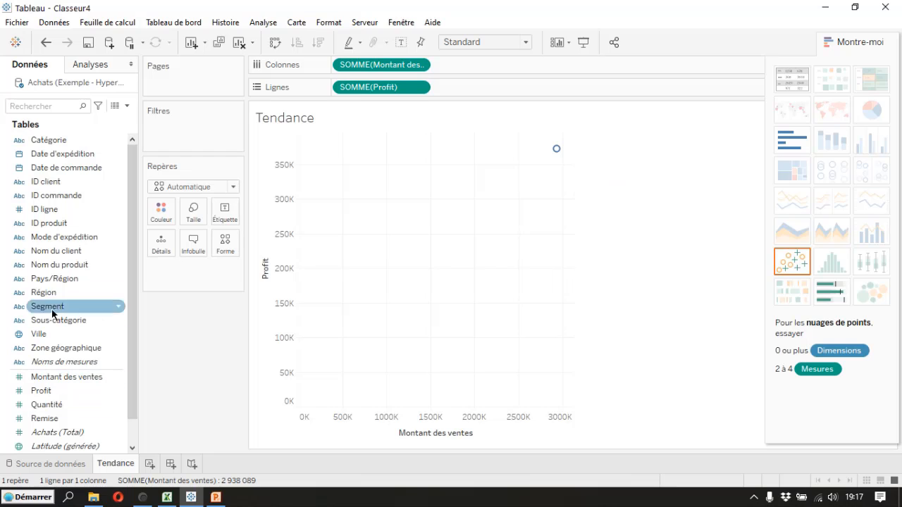
left_click_drag(42, 327, 163, 217)
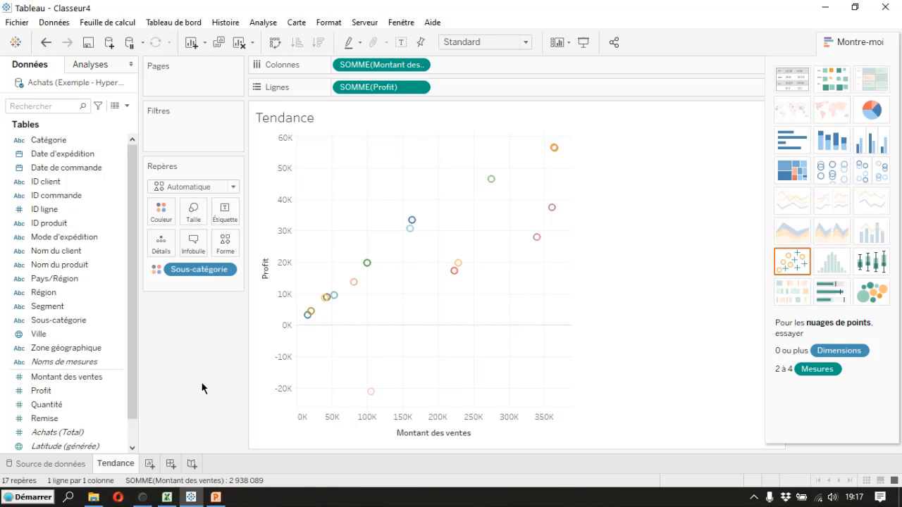
Show the trend lines on the scatter plot.
left_click(272, 24)
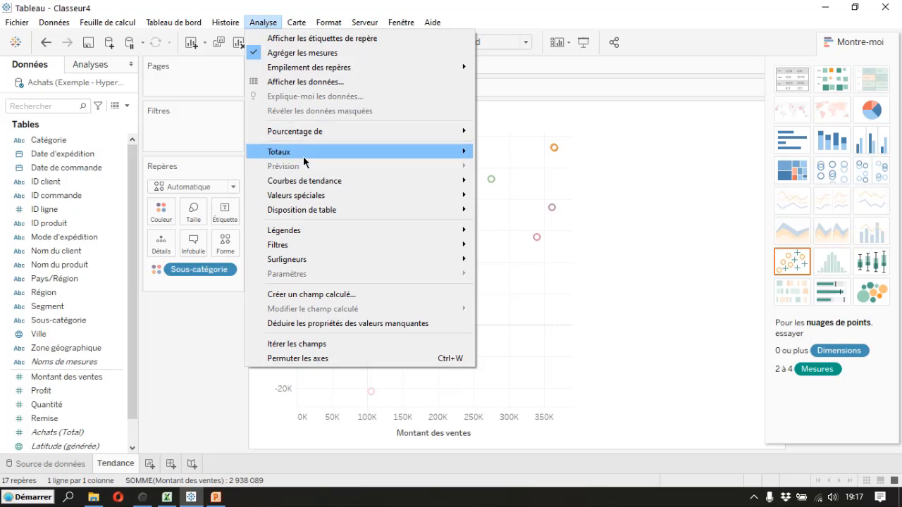
mouse_move(316, 181)
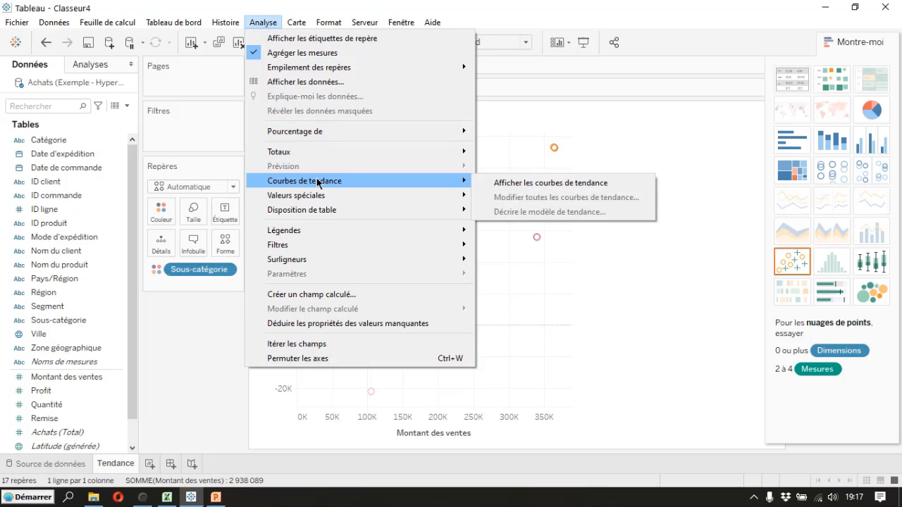
left_click(522, 186)
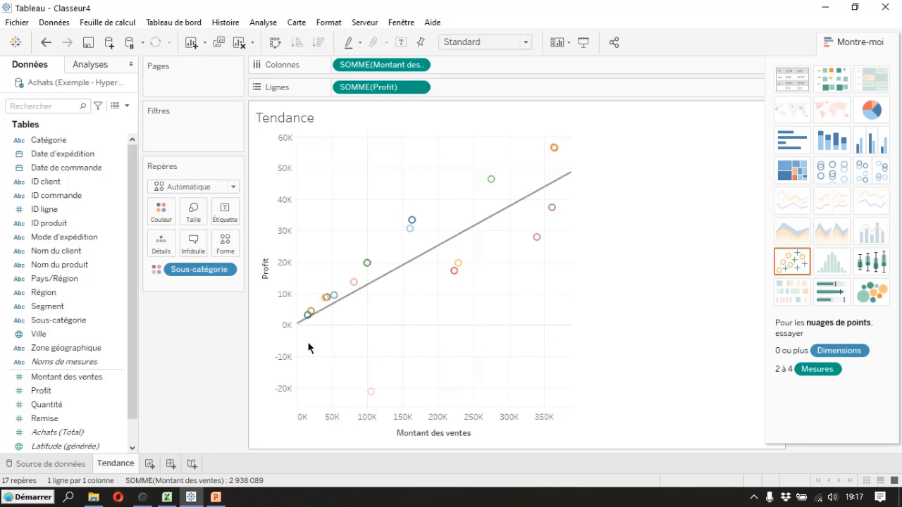
Open the options for all trend lines and set the model type to Logarithmique, keeping the chart in view.
mouse_move(535, 198)
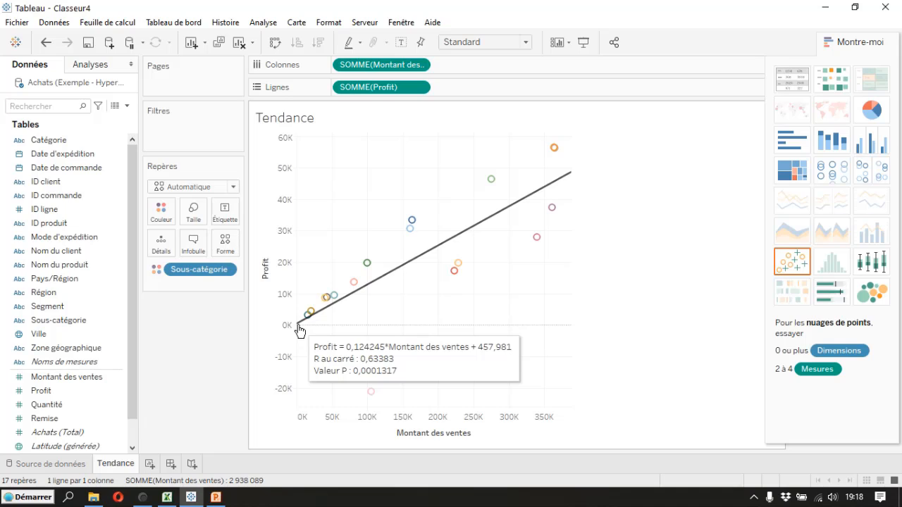
right_click(299, 329)
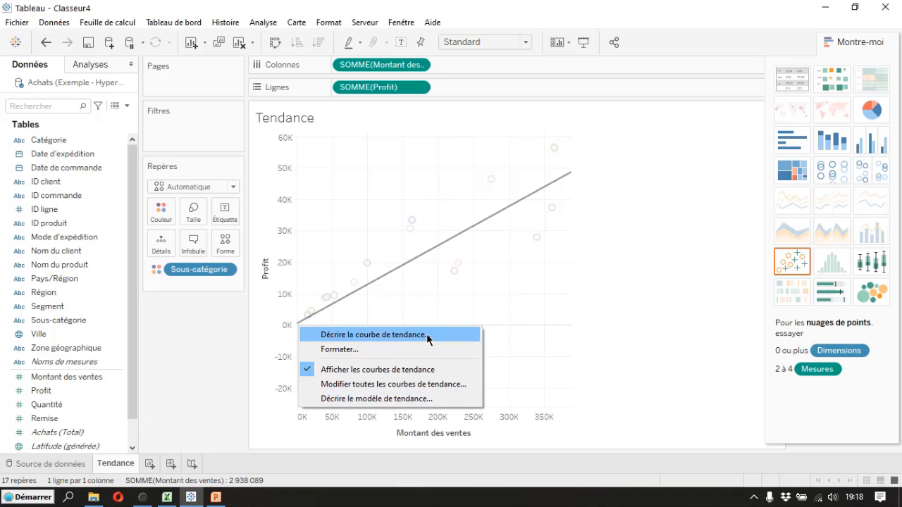
left_click(417, 386)
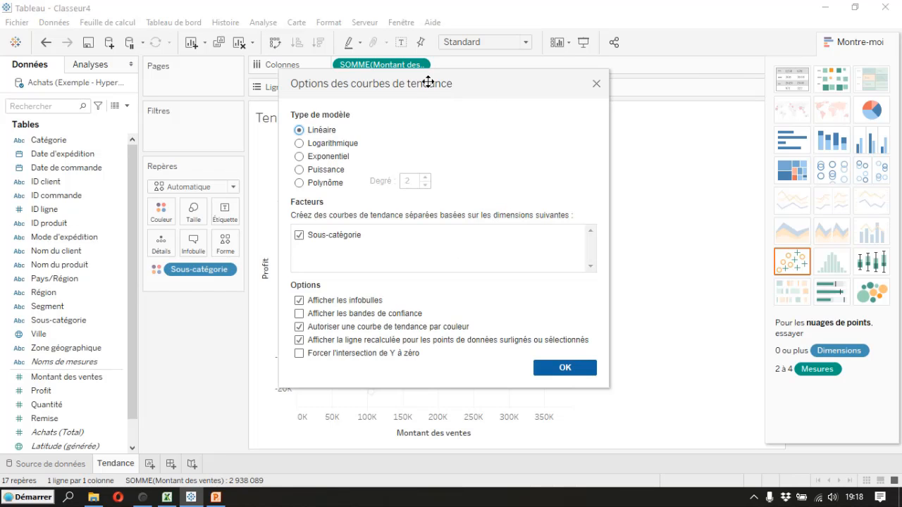
left_click_drag(427, 87, 712, 124)
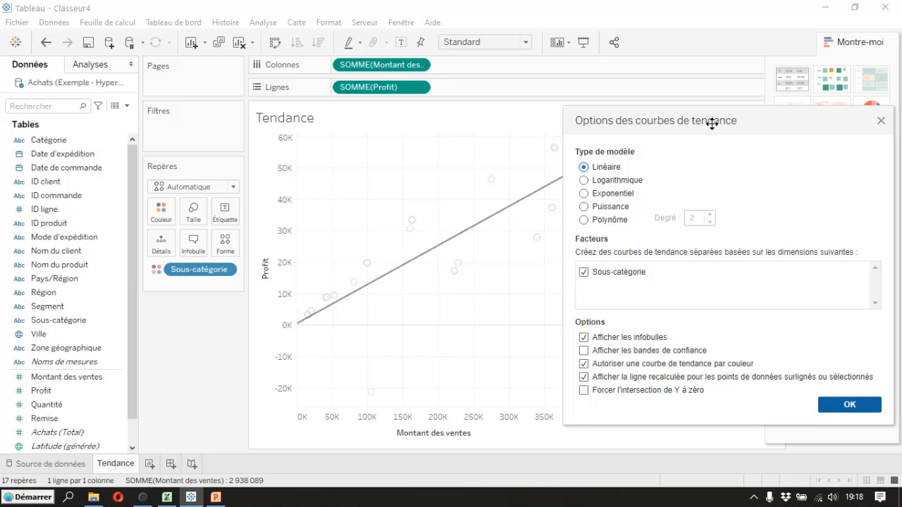
left_click(584, 182)
left_click_drag(654, 121, 685, 113)
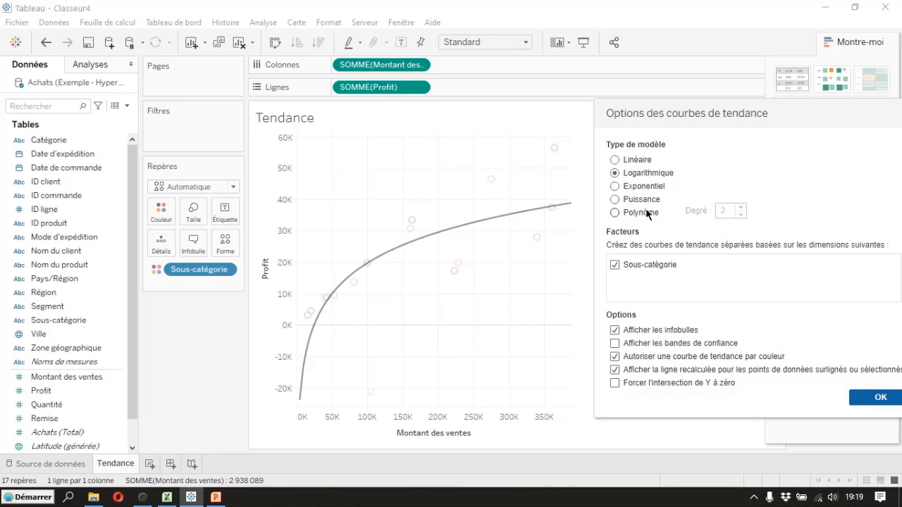
Try the Exponentiel, Puissance and Polynôme trend models, raising the polynomial degree to 4 and lowering it to 3.
left_click(615, 187)
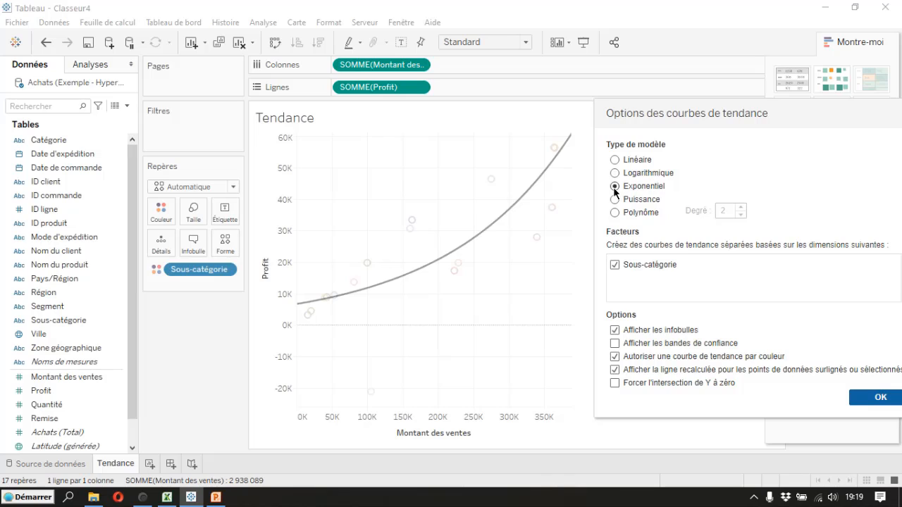
left_click(616, 200)
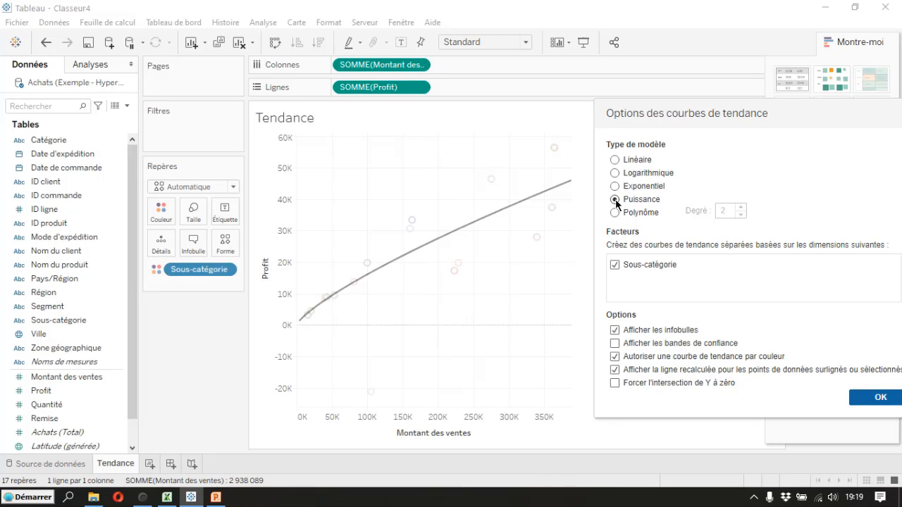
left_click(615, 212)
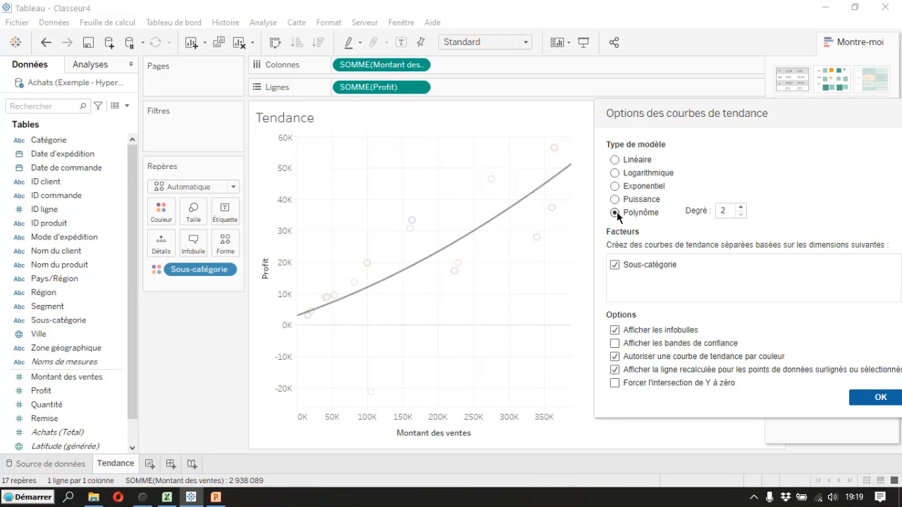
left_click(741, 207)
left_click(741, 208)
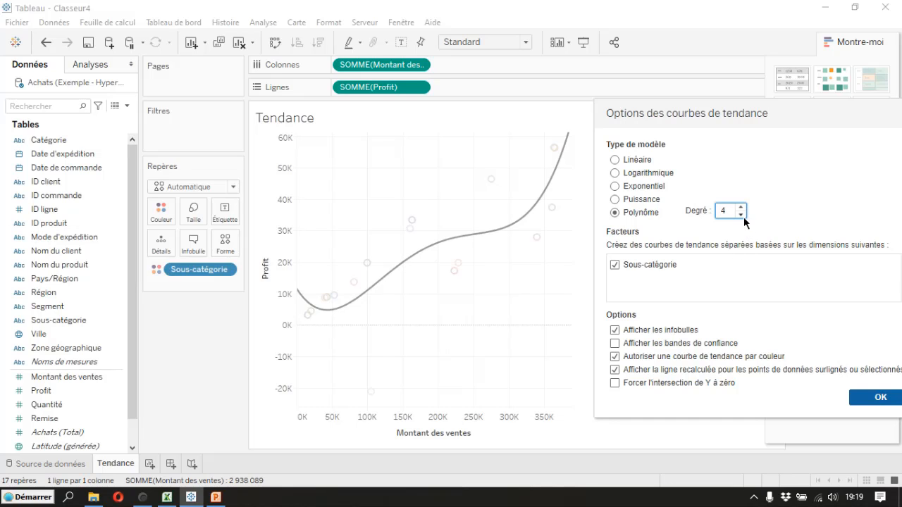
left_click(740, 214)
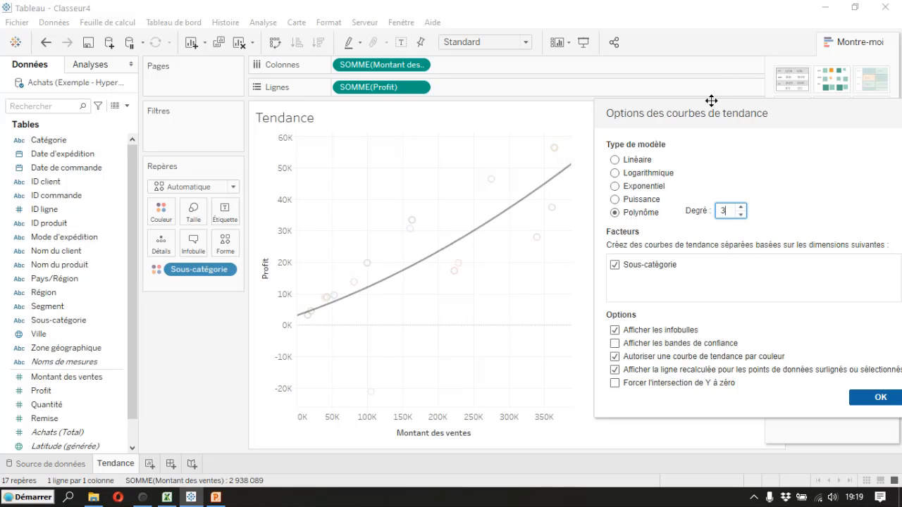
left_click_drag(709, 114, 663, 79)
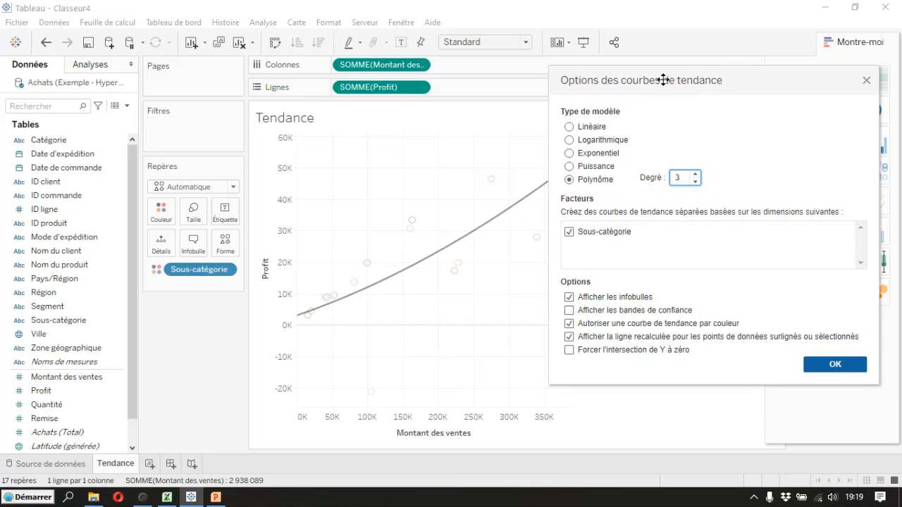
Set the trend model to Logarithmique and turn on its confidence bands.
left_click(569, 141)
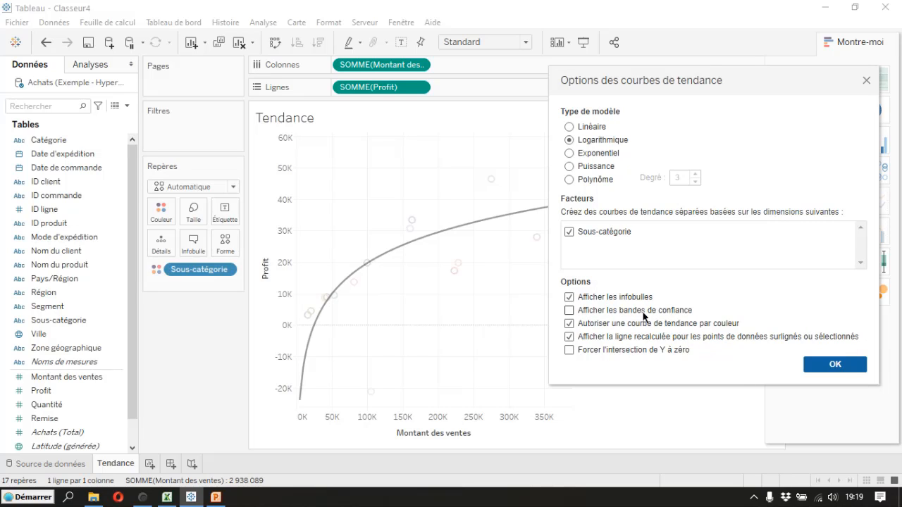
left_click(570, 311)
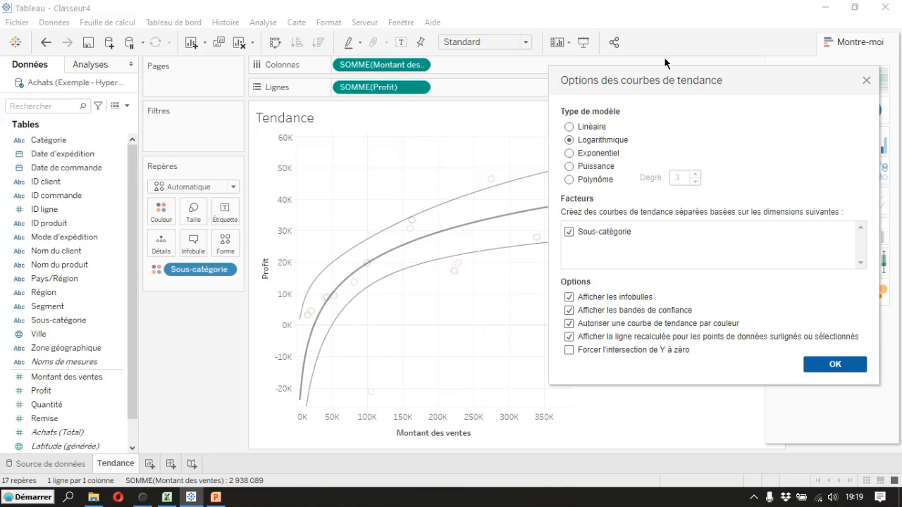
left_click_drag(636, 80, 691, 91)
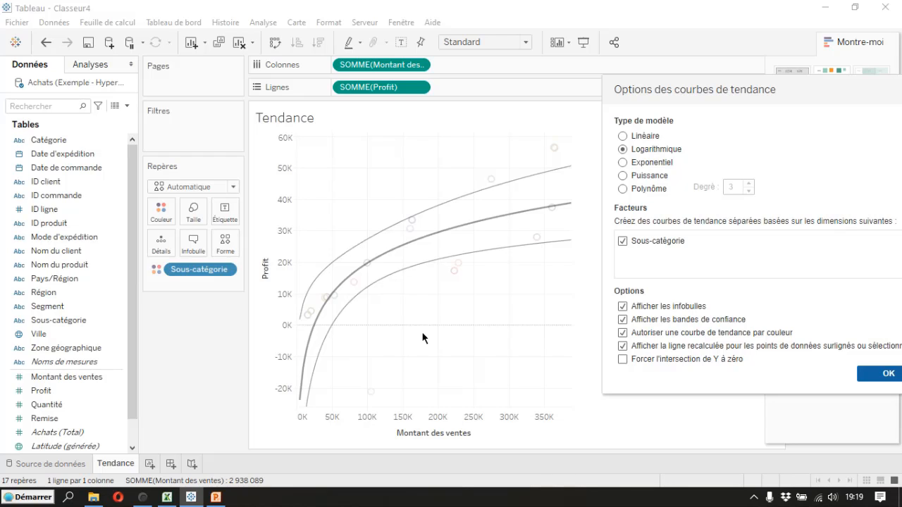
Compare the Exponentiel, Puissance, Logarithmique and Linéaire trend models with the confidence bands option on.
left_click(624, 163)
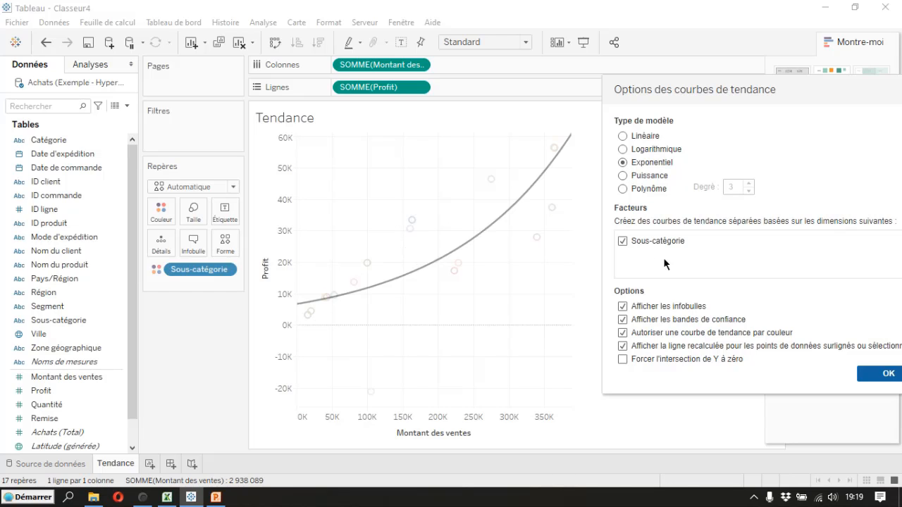
left_click(623, 176)
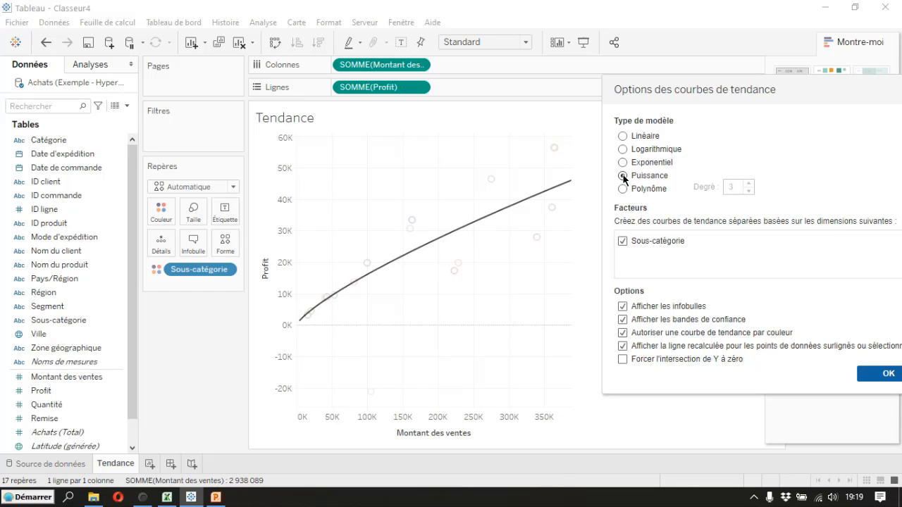
left_click(623, 150)
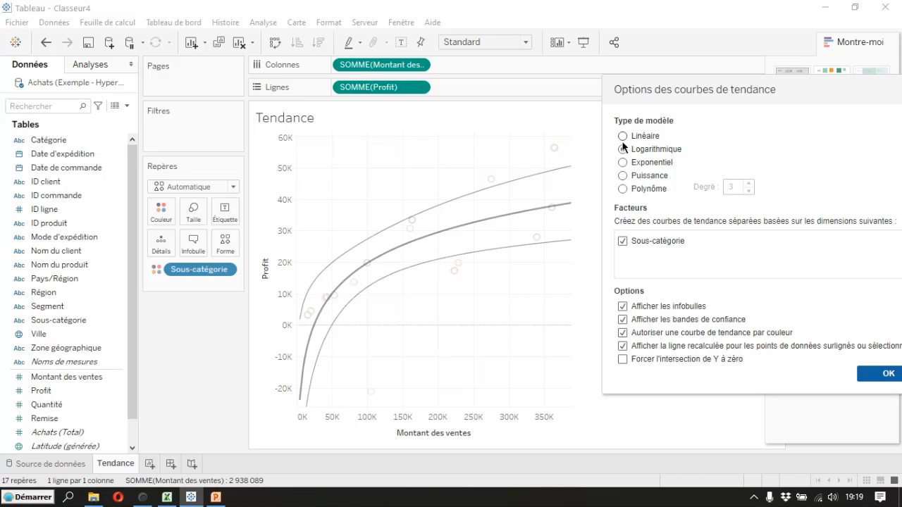
left_click(623, 137)
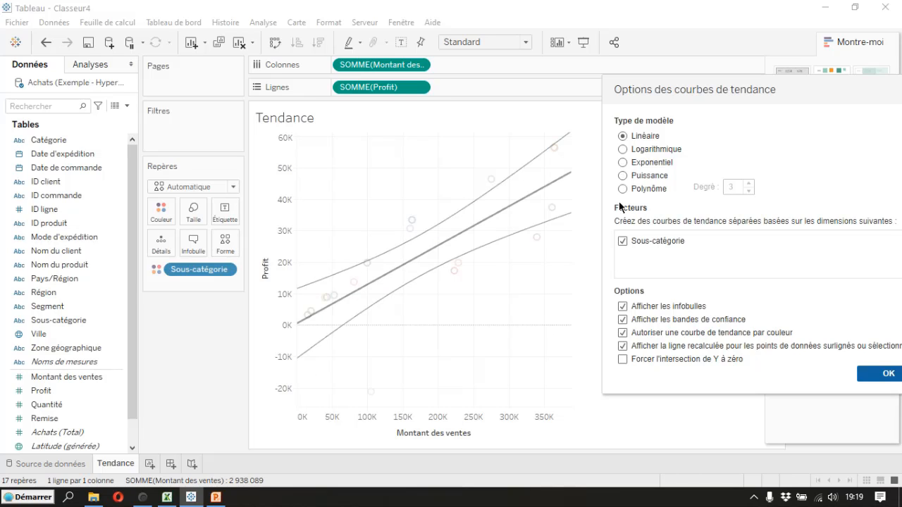
Choose the Logarithmique model and apply the trend line options.
left_click(623, 150)
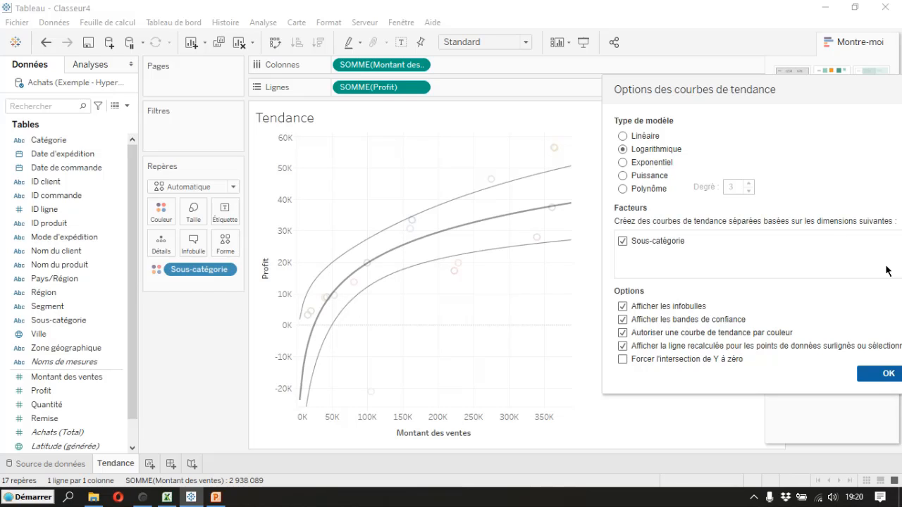
left_click(886, 378)
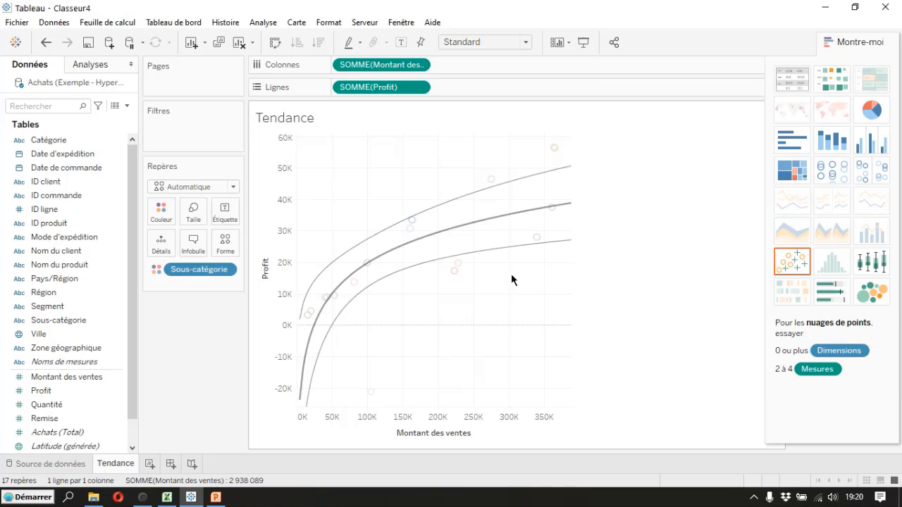
Open the description of the logarithmic trend line to examine its equation, P value and coefficients.
left_click(474, 230)
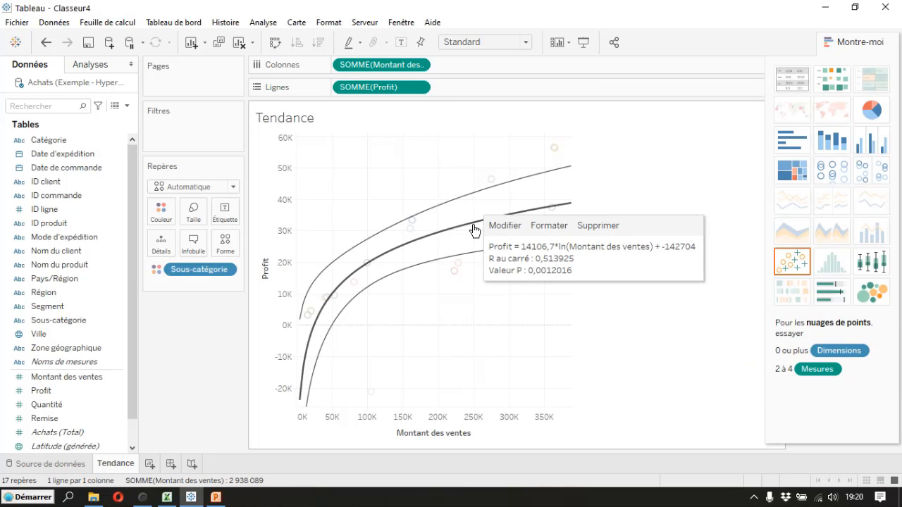
right_click(474, 231)
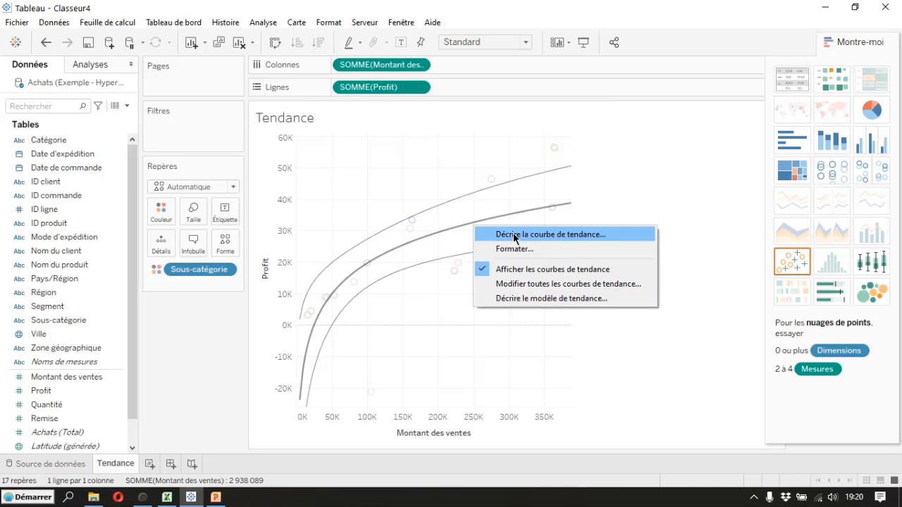
left_click(515, 234)
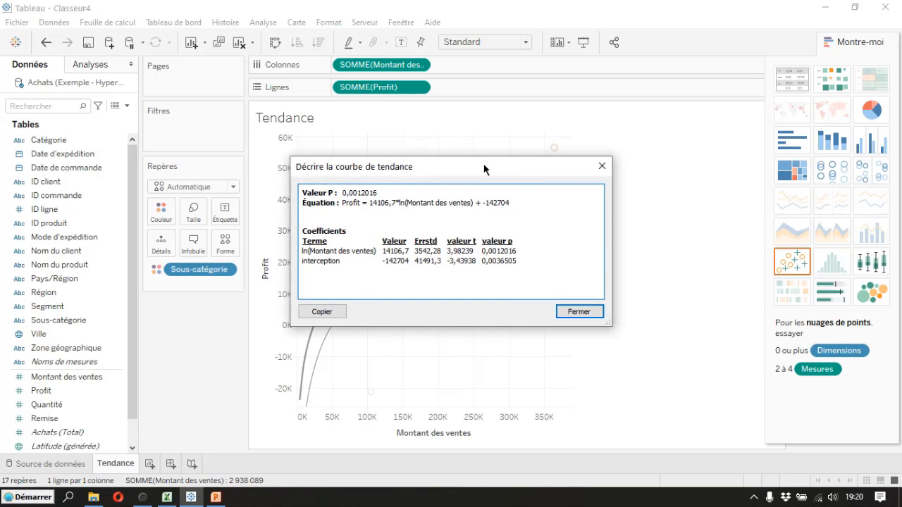
Examine the logarithmic trend line's equation, P value and coefficients in its description, and close the description.
left_click_drag(477, 163, 484, 111)
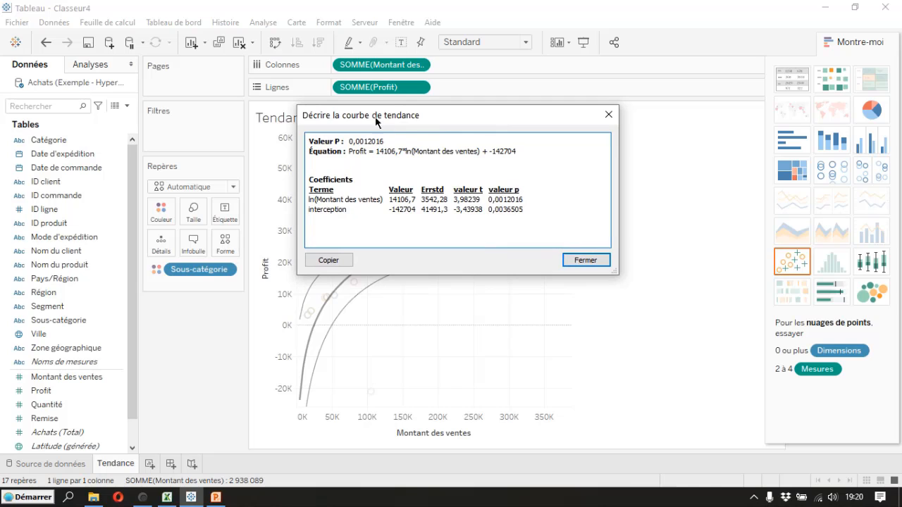
left_click_drag(366, 120, 352, 137)
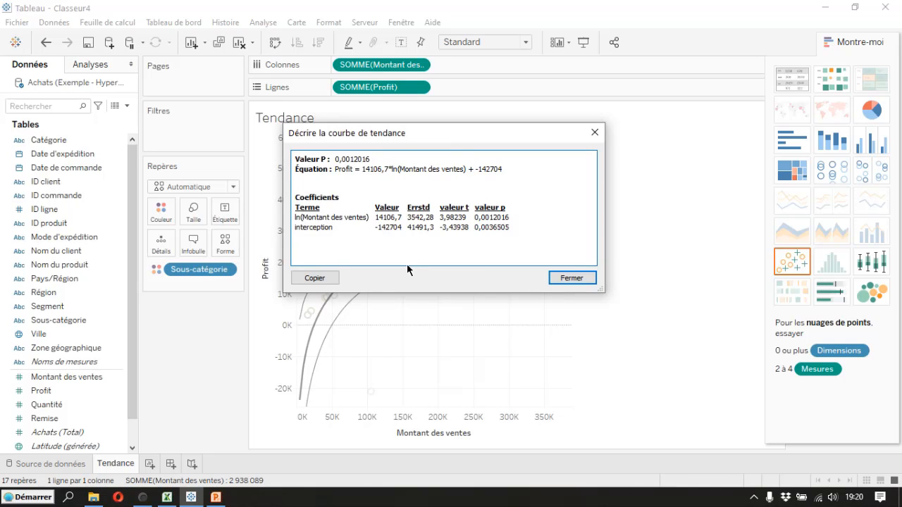
left_click(323, 278)
left_click(571, 279)
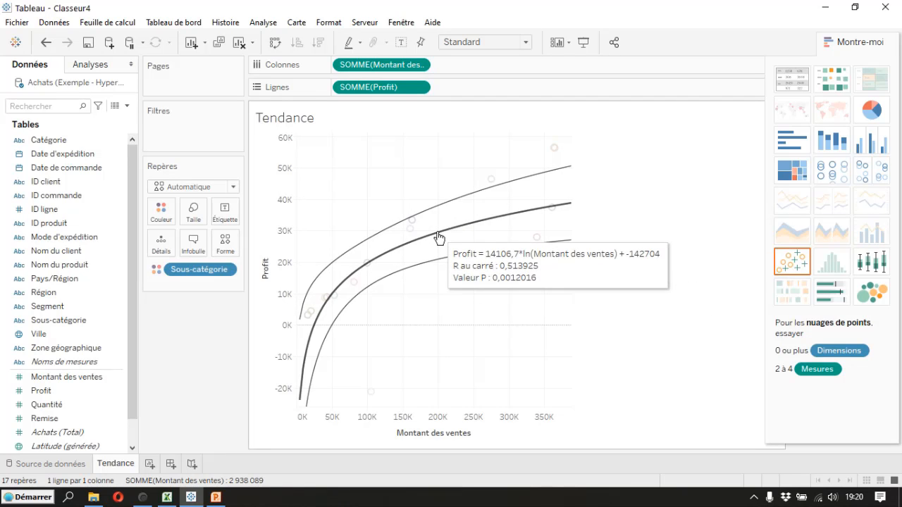
Open the trend model description, examine its formula, R-squared, standard error and P value, and close it.
right_click(439, 233)
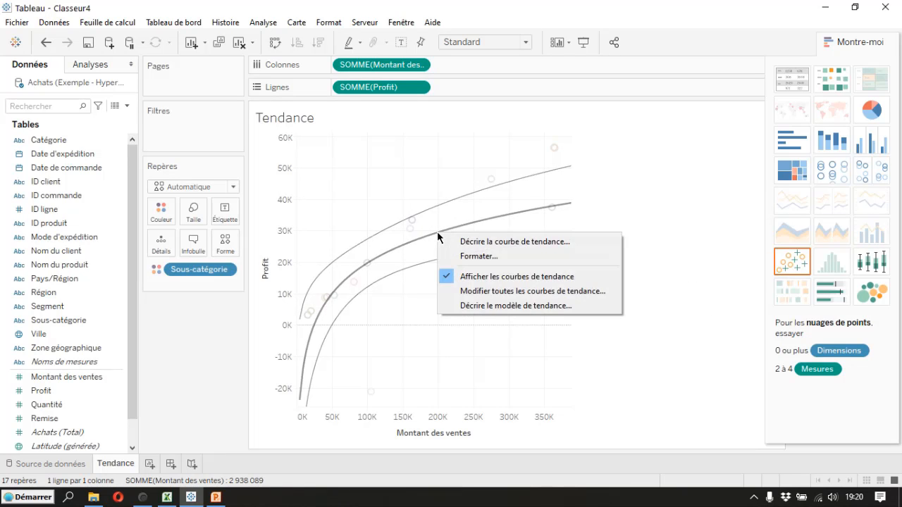
left_click(490, 306)
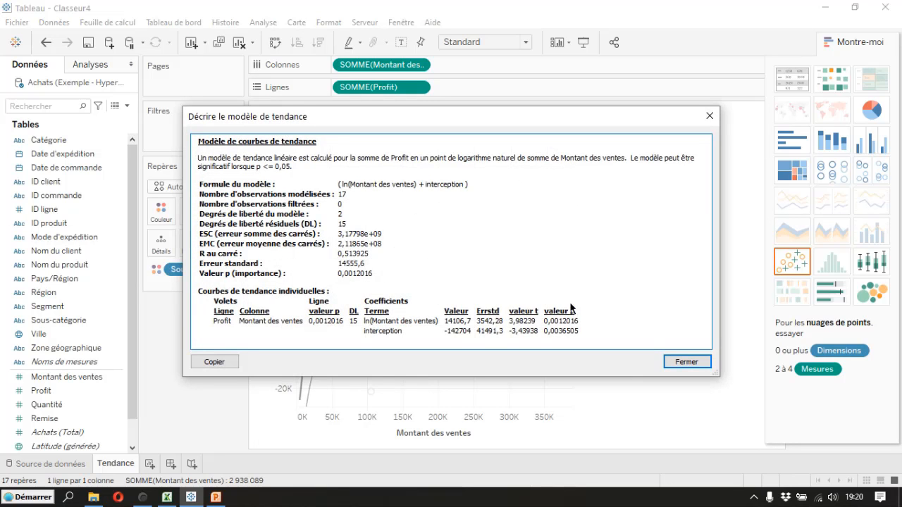
left_click_drag(530, 118, 530, 69)
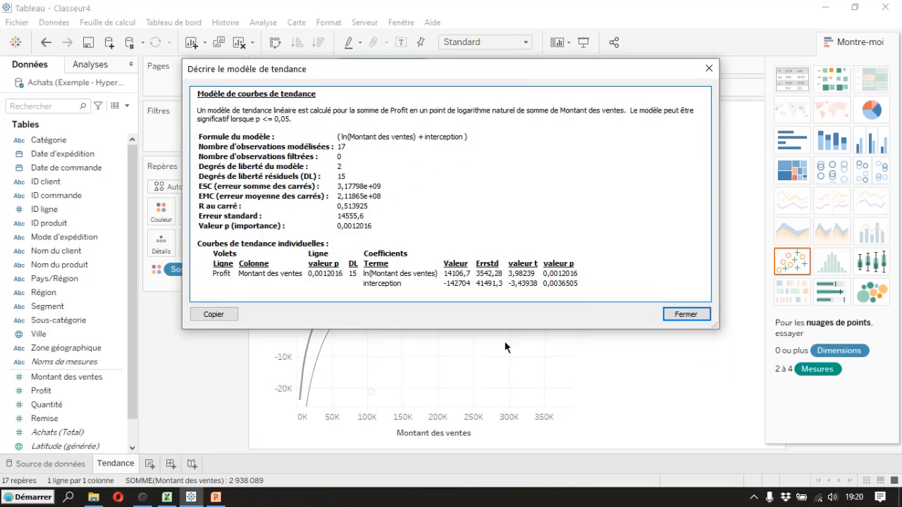
left_click_drag(501, 328, 507, 389)
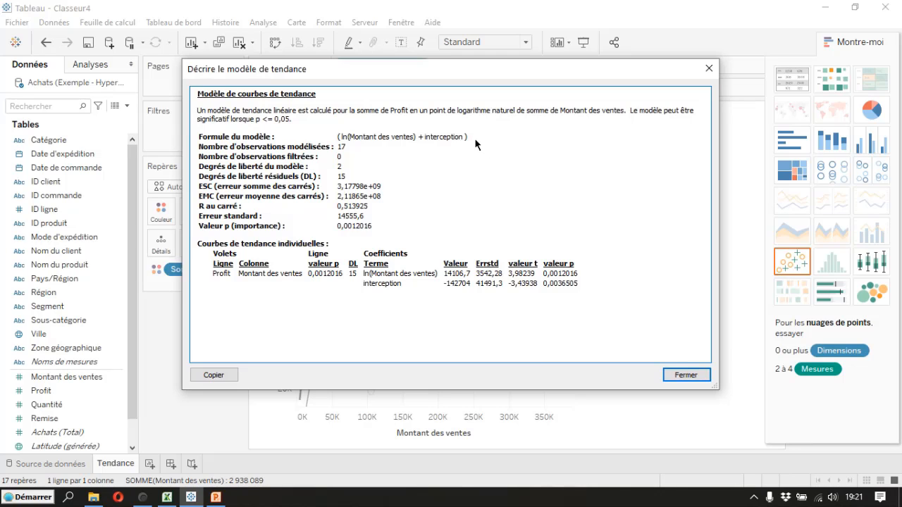
left_click(674, 376)
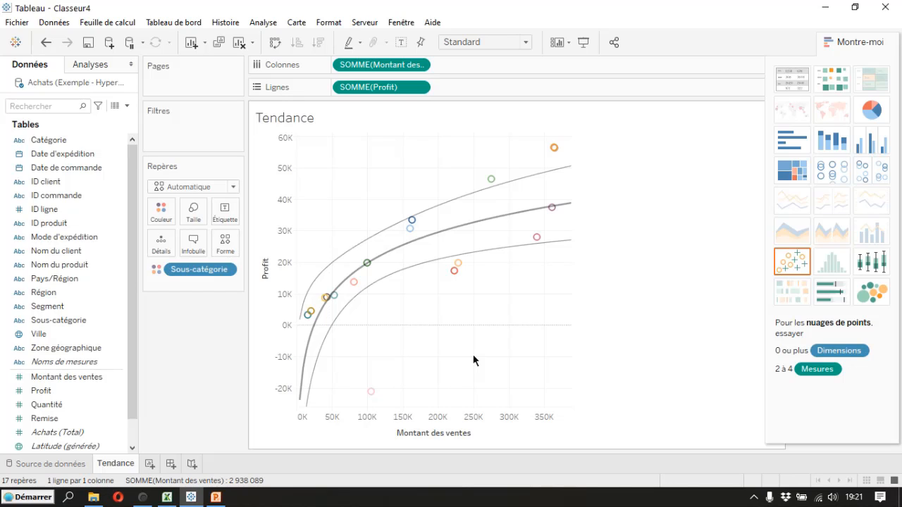
Create a new worksheet and name it Prévisions.
left_click(152, 466)
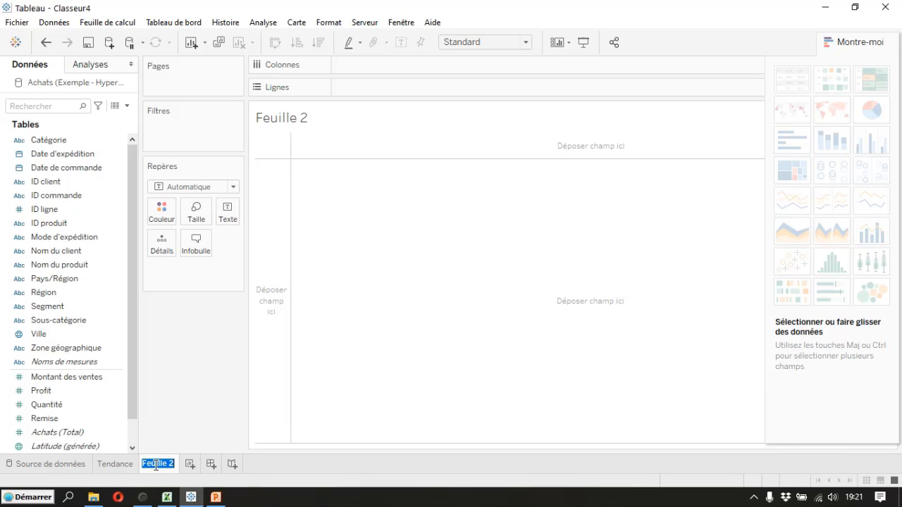
type("Profil")
type("sions")
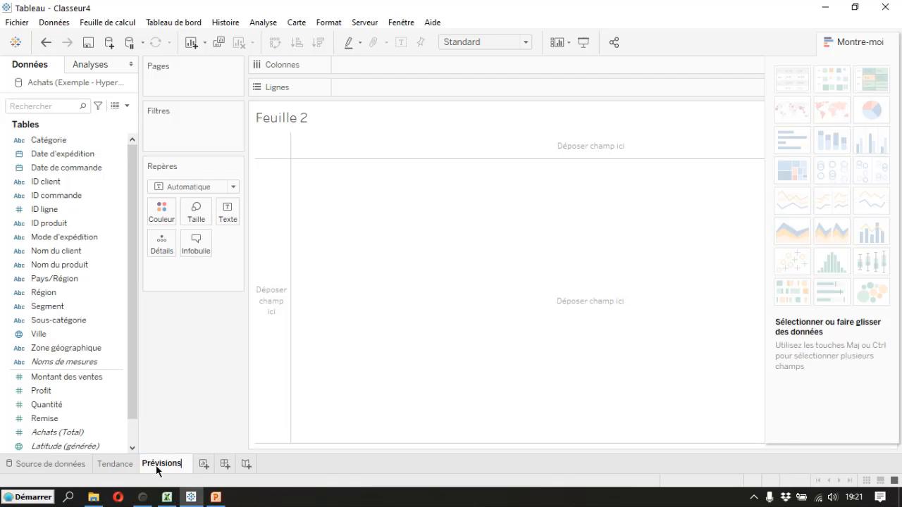
key("Return")
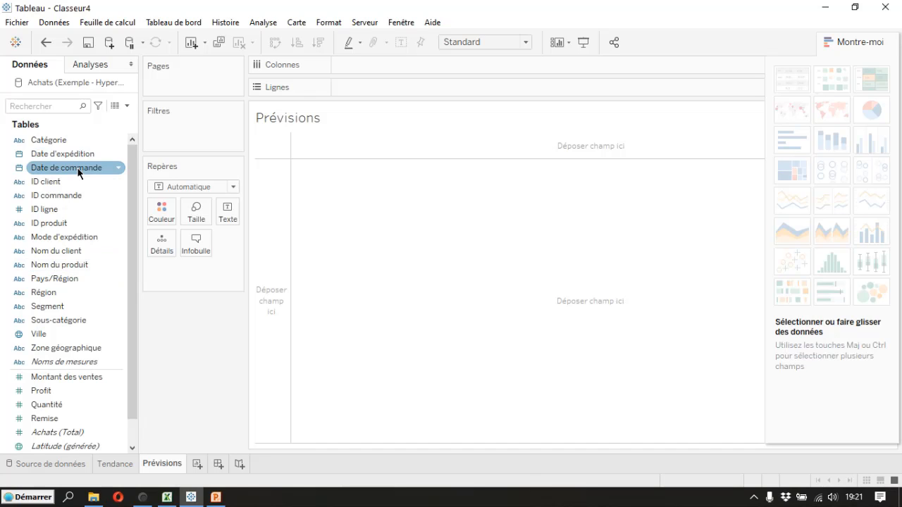
Plot the sum of Montant des ventes as rows against the discrete month of Date de commande as columns, and collapse Montre-moi.
left_click_drag(79, 170, 387, 69)
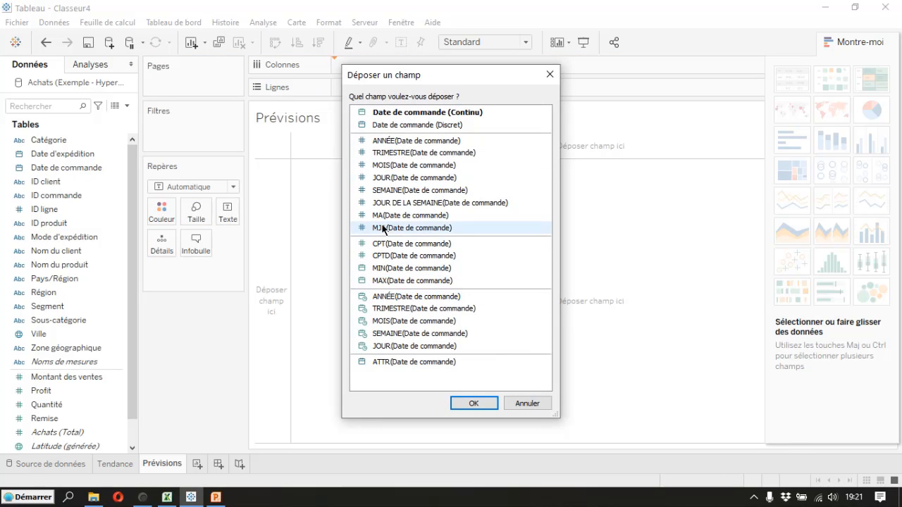
left_click(386, 166)
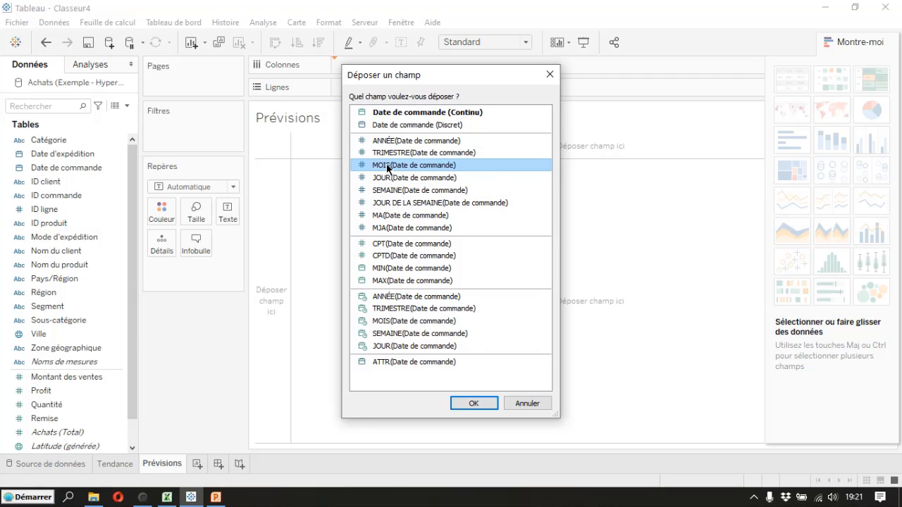
left_click(474, 403)
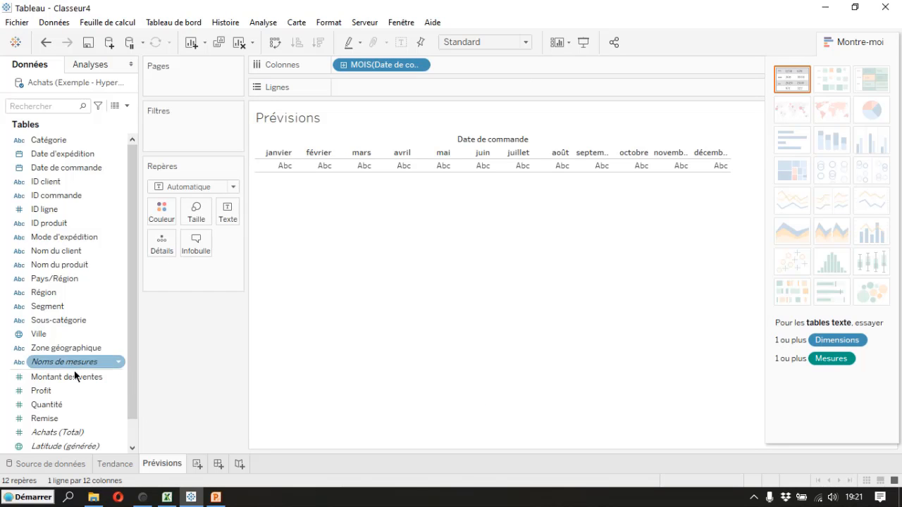
left_click_drag(72, 378, 383, 90)
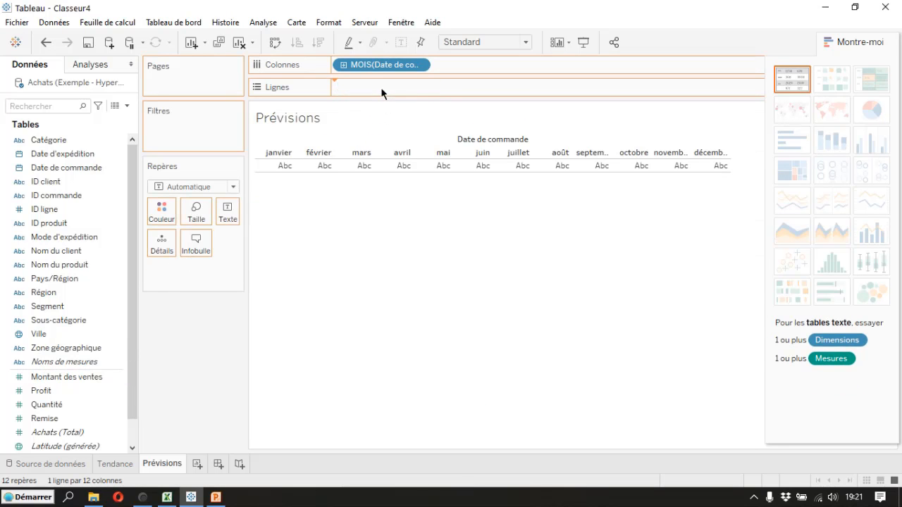
left_click(865, 43)
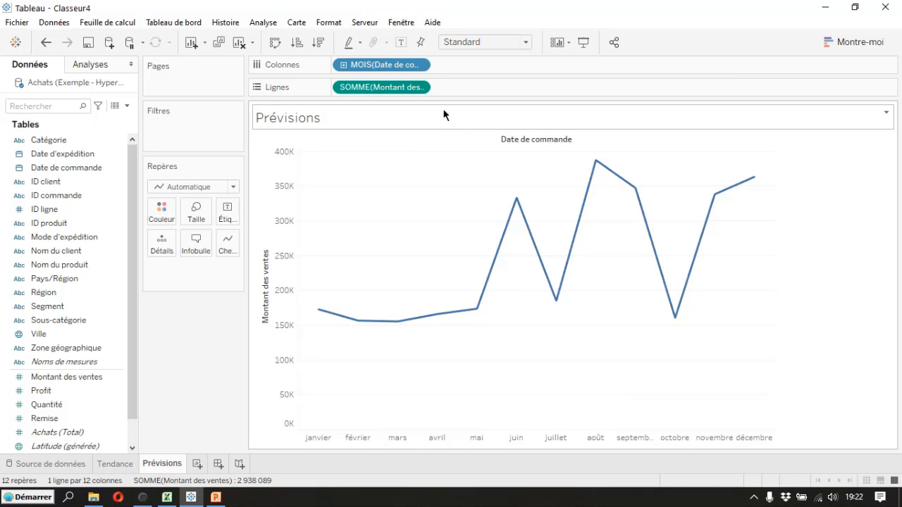
Change Date de commande in the columns to the continuous month level that includes the year.
left_click(419, 65)
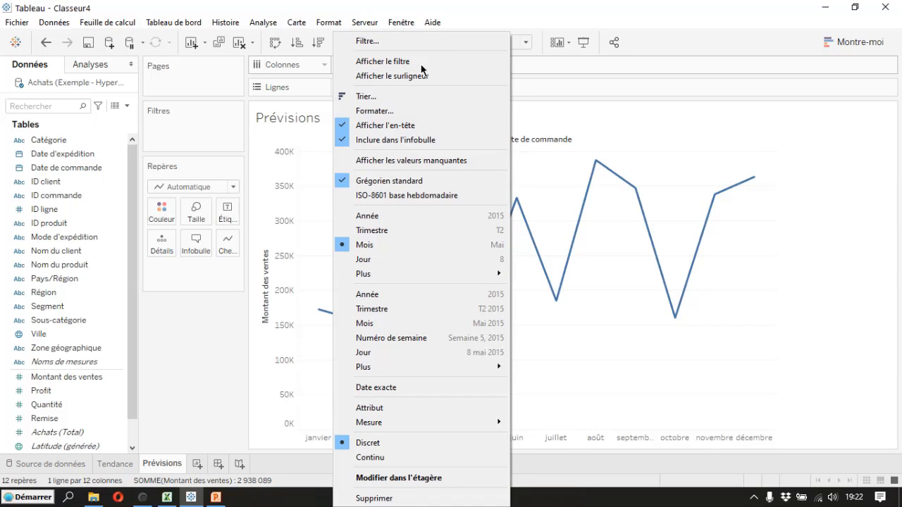
left_click(513, 24)
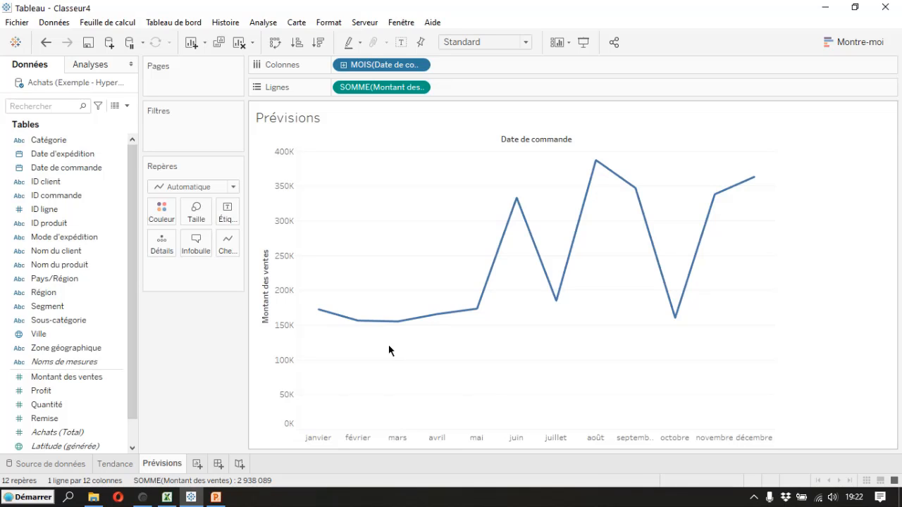
left_click(420, 67)
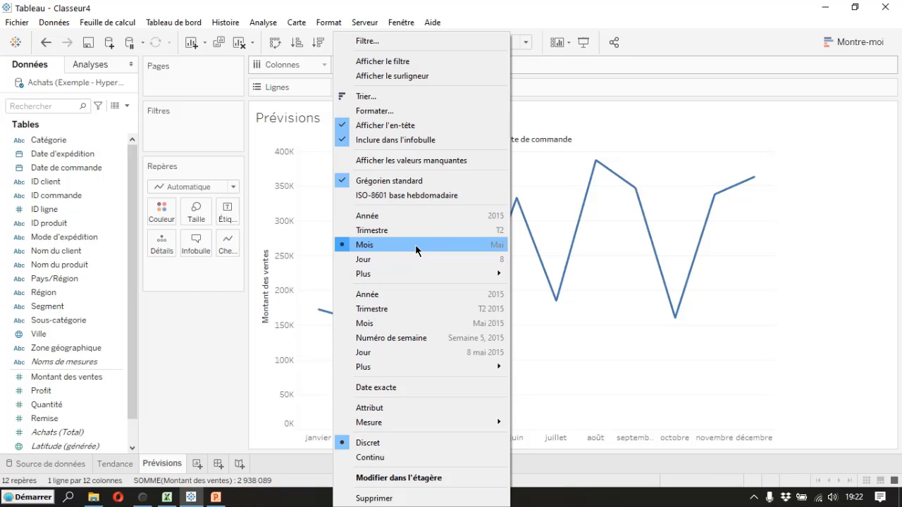
left_click(396, 328)
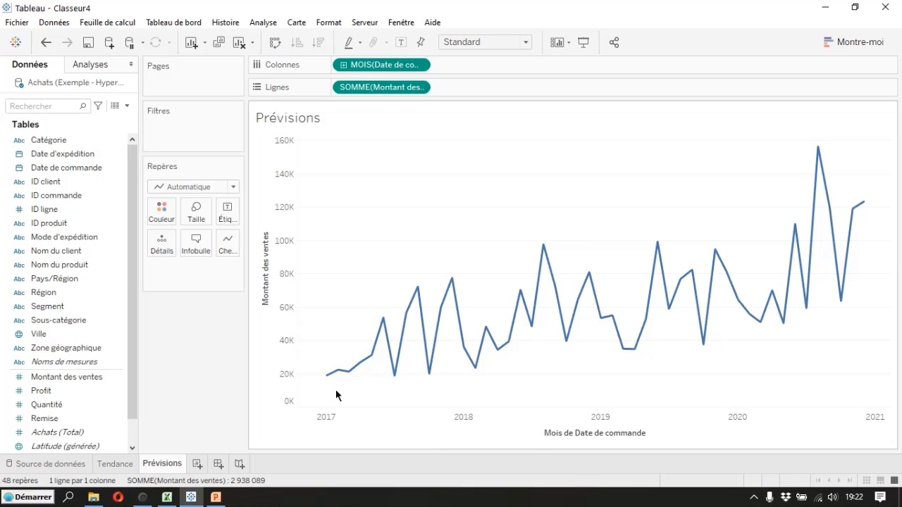
Show the forecast on the monthly sales line and place the forecast indicator legend below the marks card.
mouse_move(327, 378)
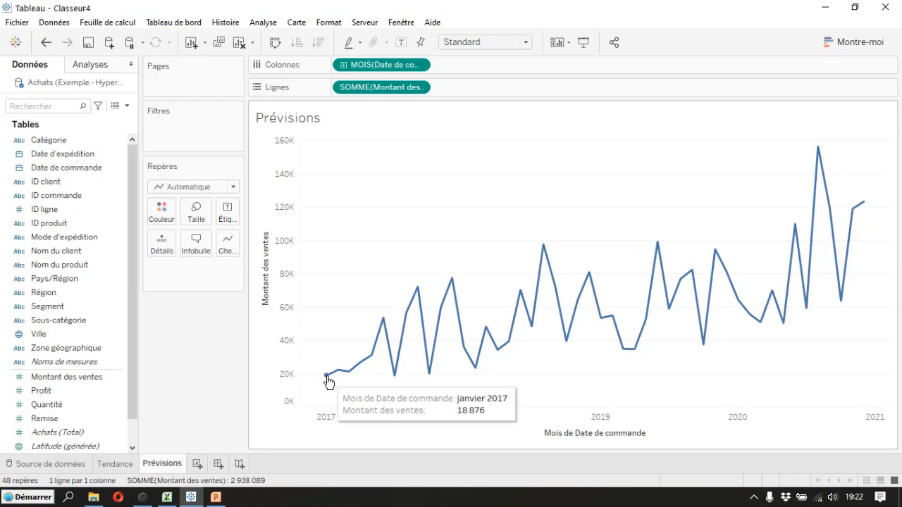
mouse_move(863, 203)
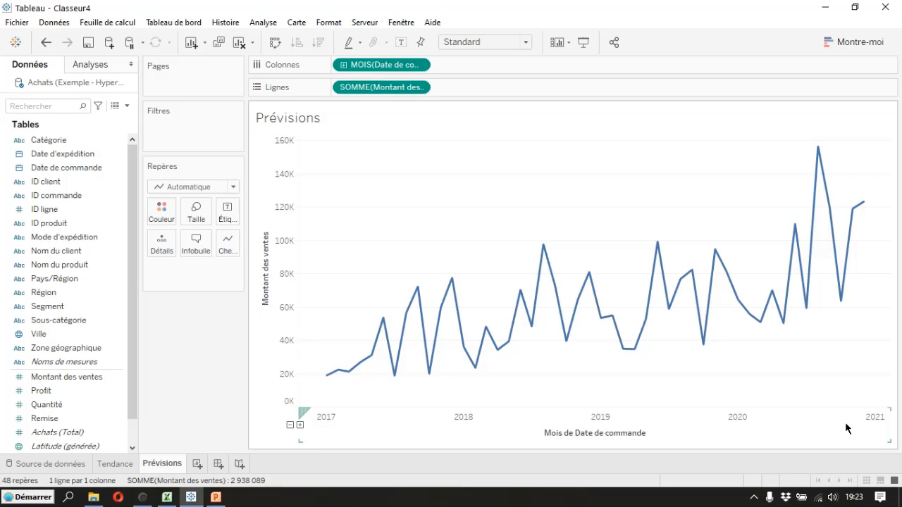
left_click(263, 23)
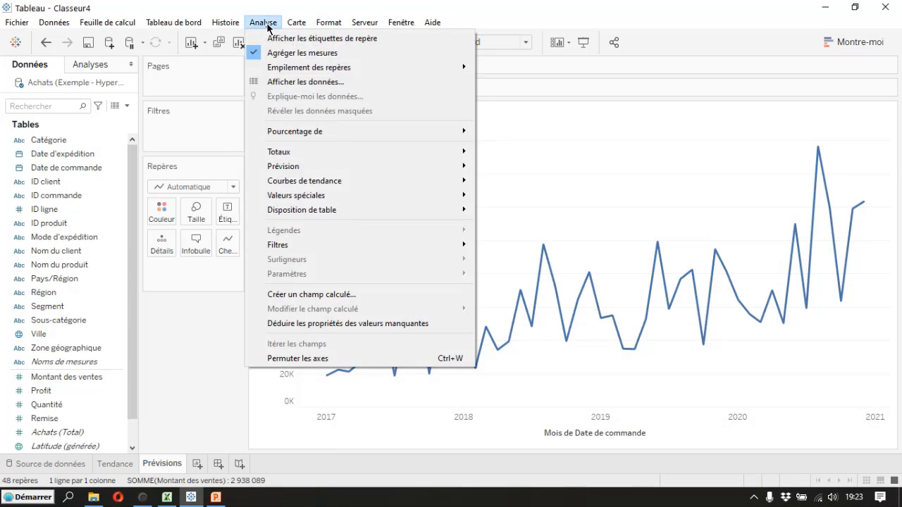
mouse_move(298, 170)
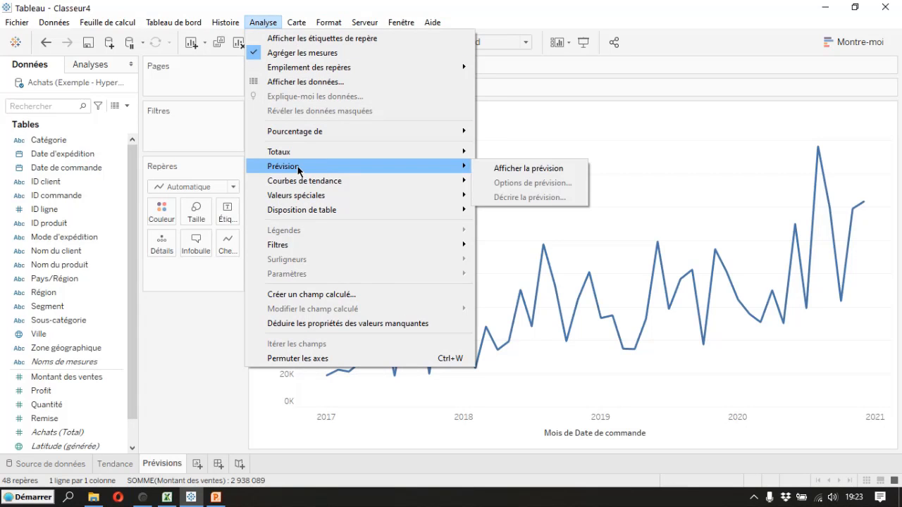
left_click(516, 171)
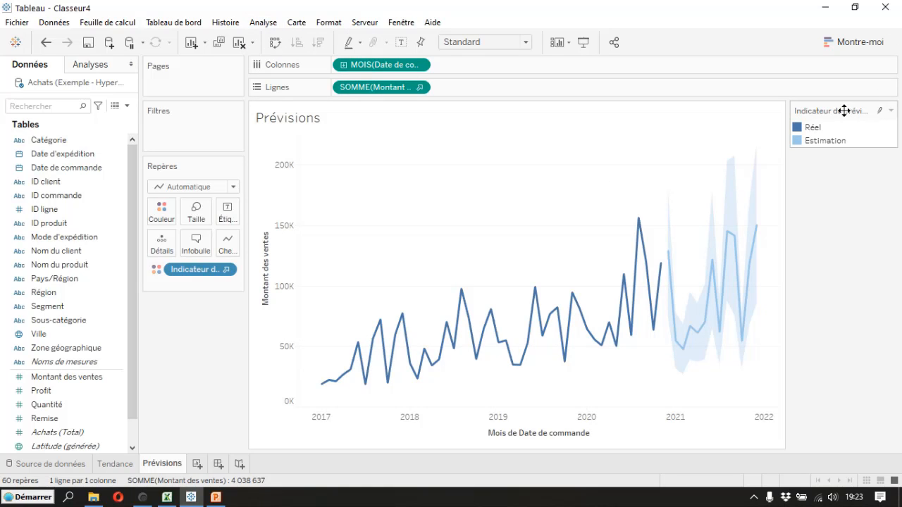
left_click_drag(844, 111, 223, 366)
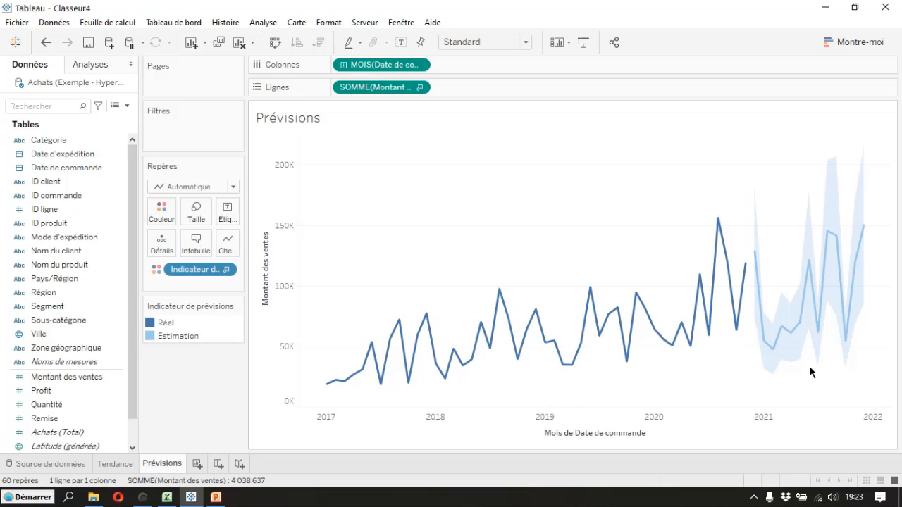
right_click(267, 273)
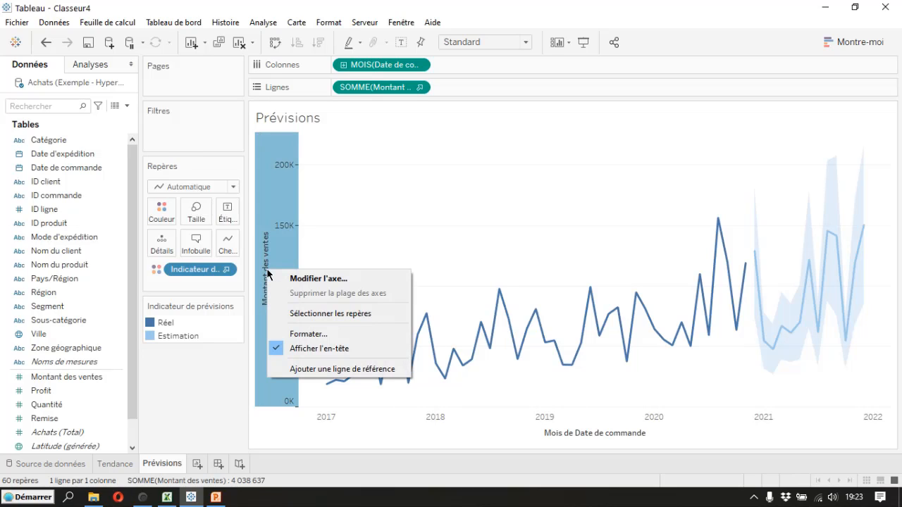
left_click(221, 400)
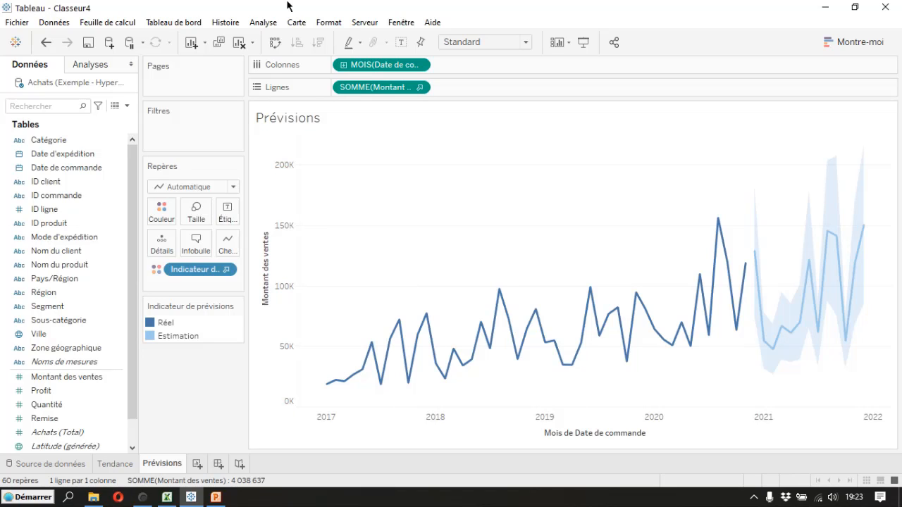
mouse_move(814, 323)
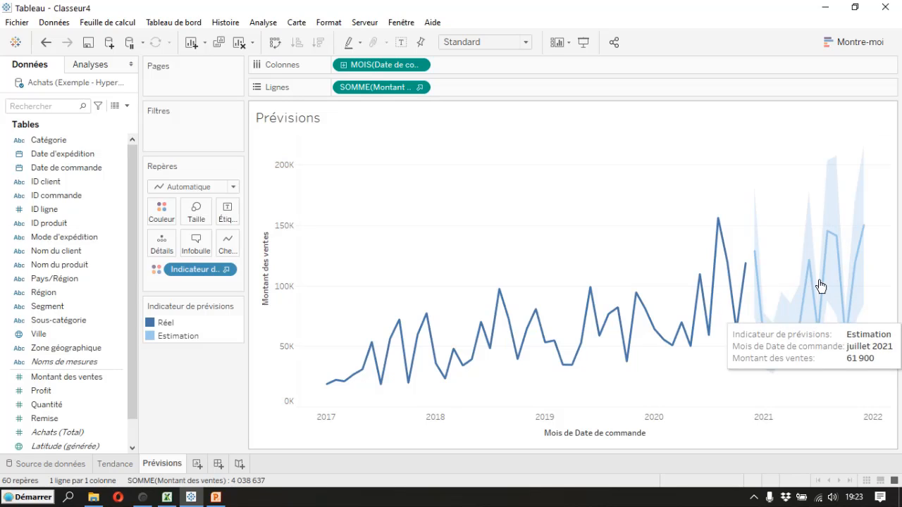
Open the forecast options and set the forecast length to exactly 2 years.
left_click(262, 23)
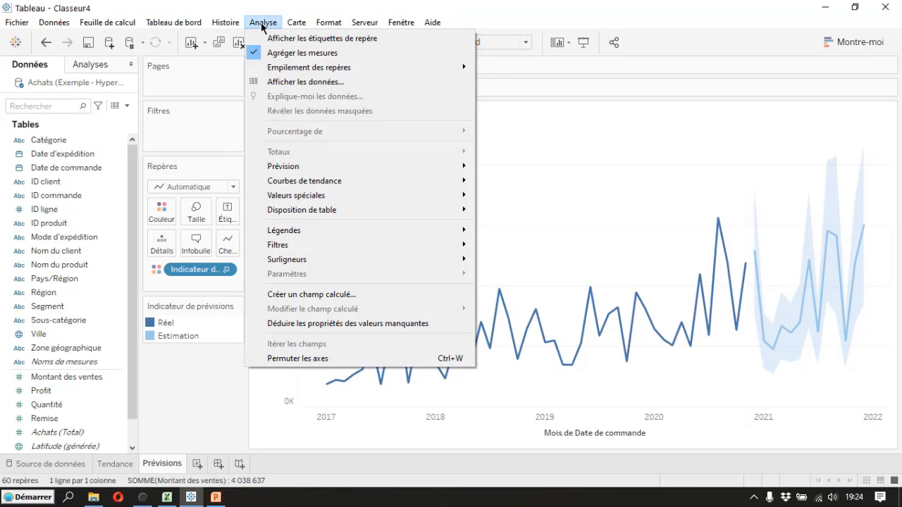
mouse_move(306, 169)
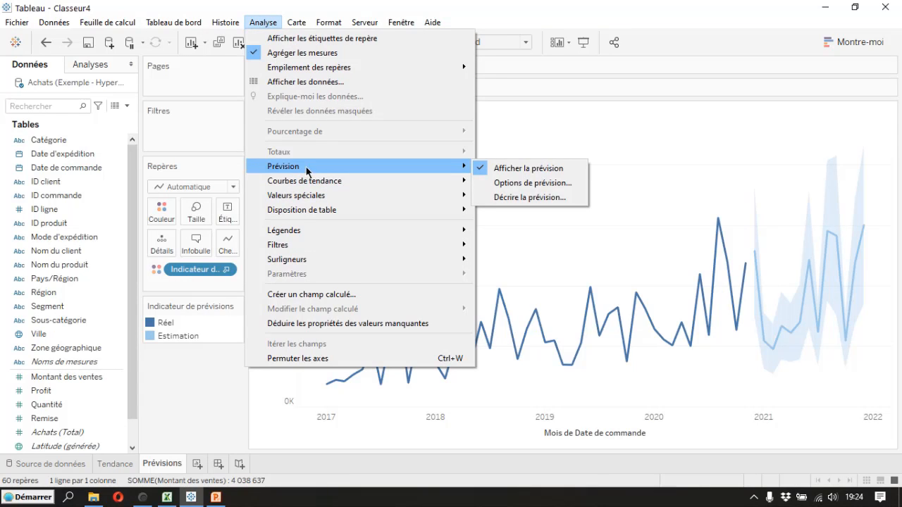
left_click(535, 183)
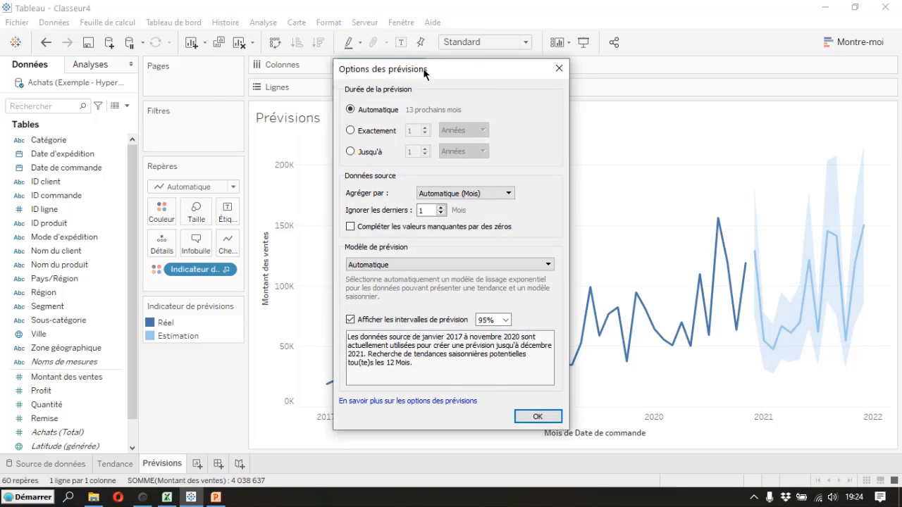
left_click_drag(425, 74, 147, 75)
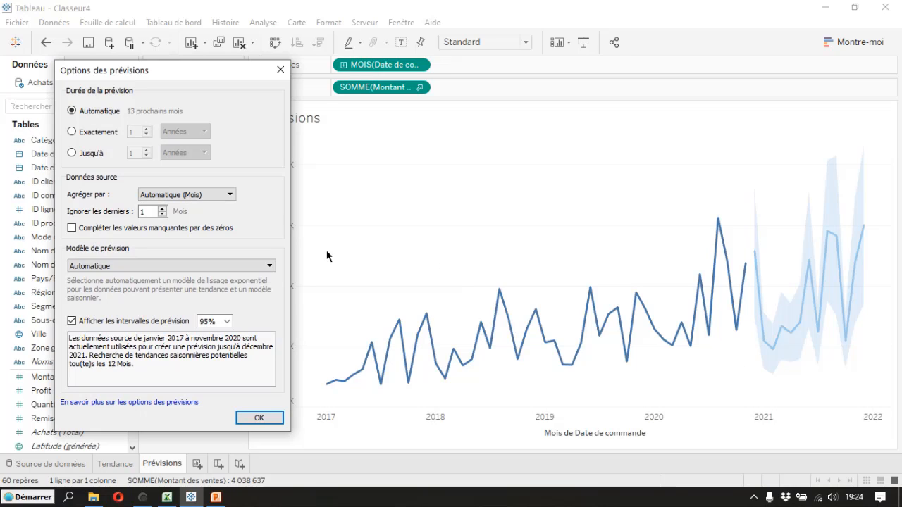
left_click(72, 132)
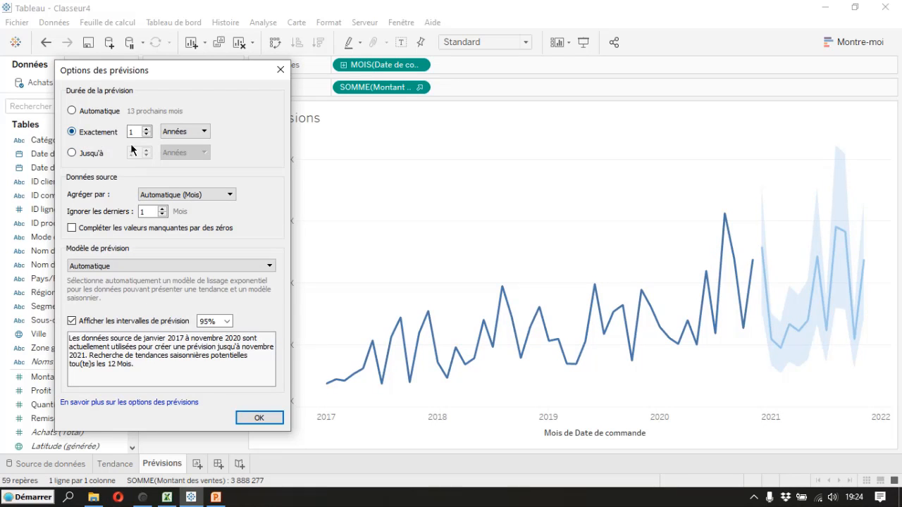
left_click(146, 128)
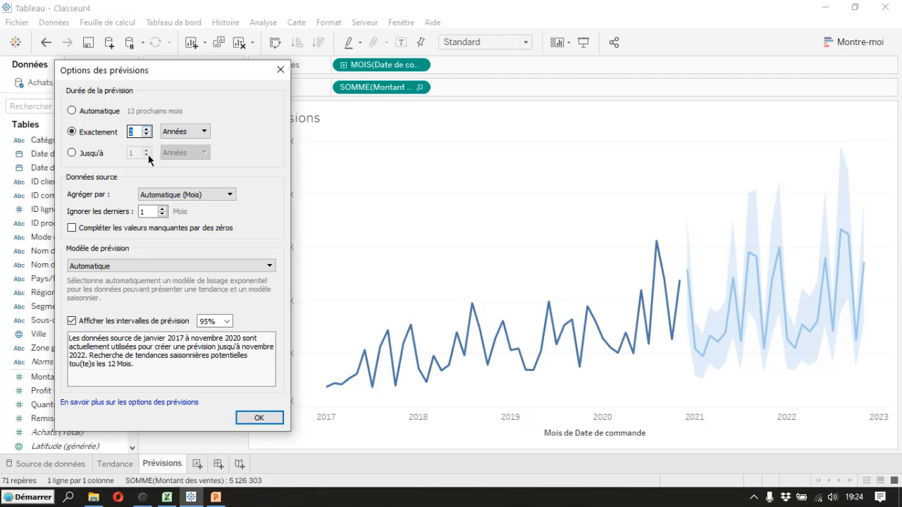
Try limiting the forecast with the until option, raising it to 3 years and changing the unit to quarters (Trimestres).
left_click(71, 152)
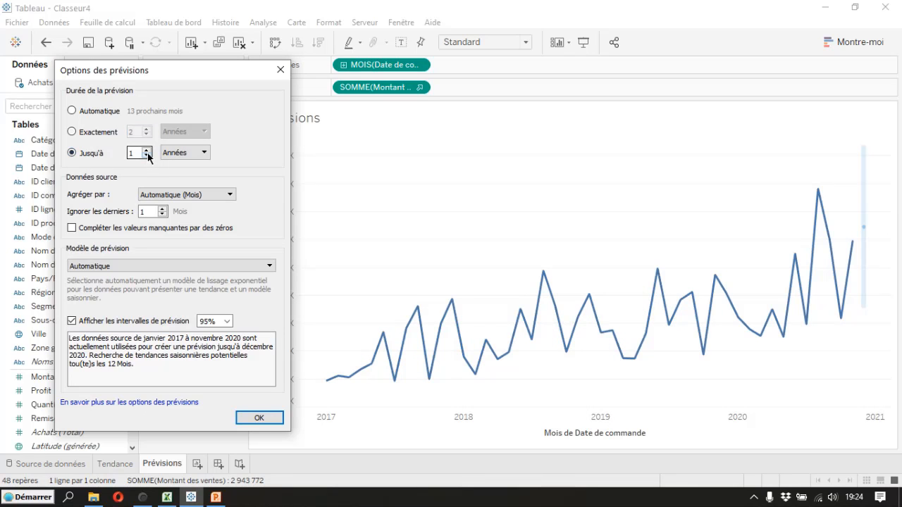
left_click(147, 151)
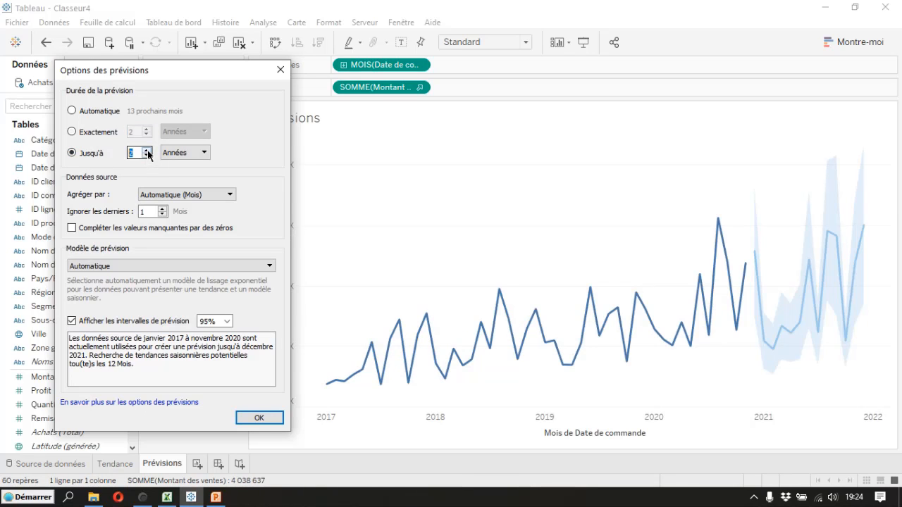
left_click(148, 151)
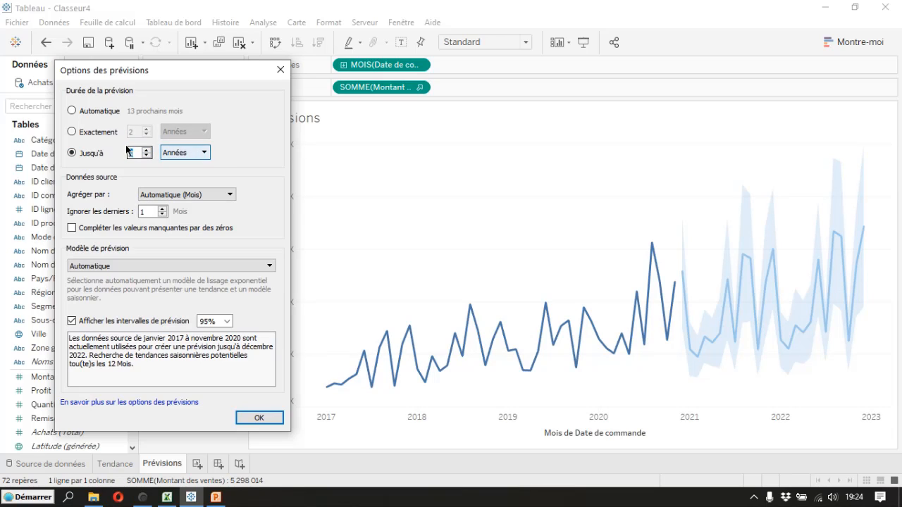
left_click(204, 152)
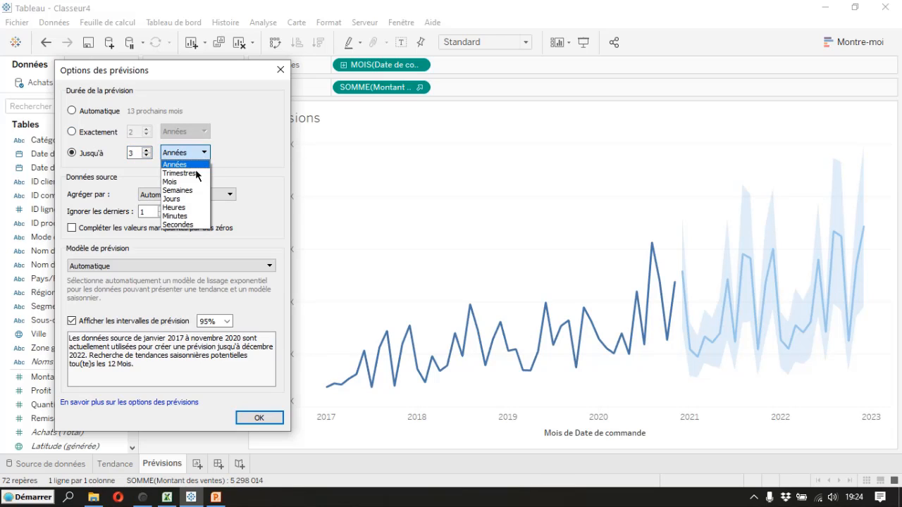
left_click(192, 174)
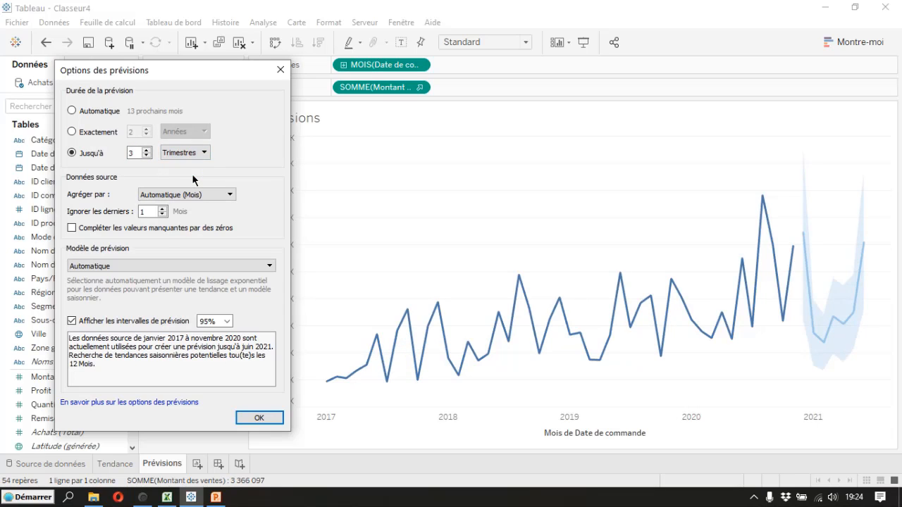
Set the forecast length to exactly 6 months (Mois).
left_click(72, 132)
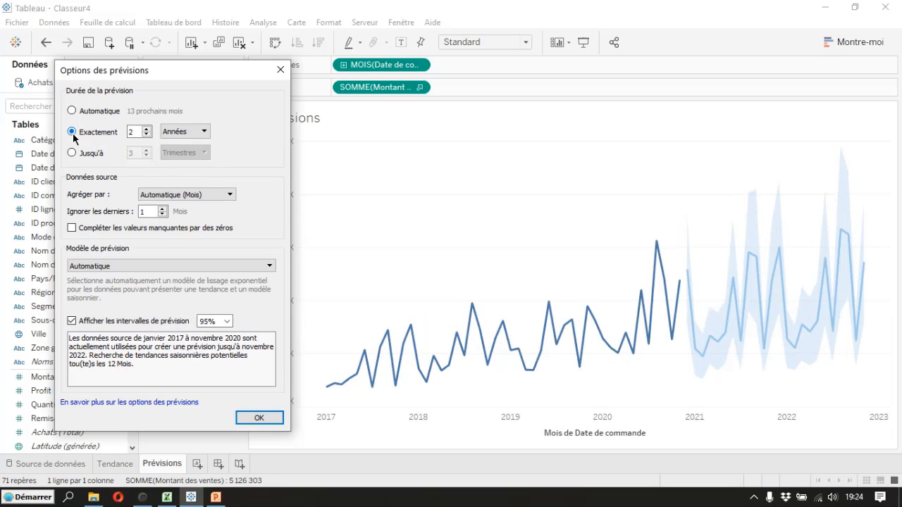
left_click(205, 132)
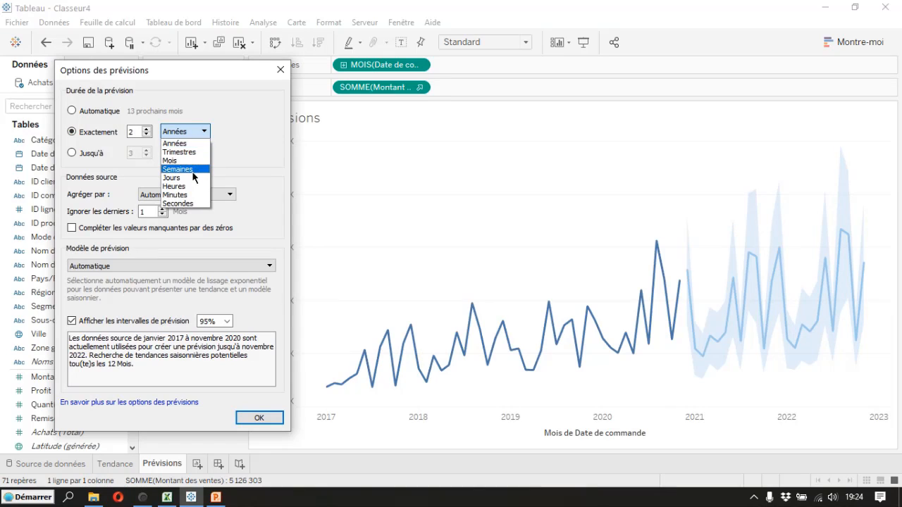
left_click(188, 161)
left_click(136, 132)
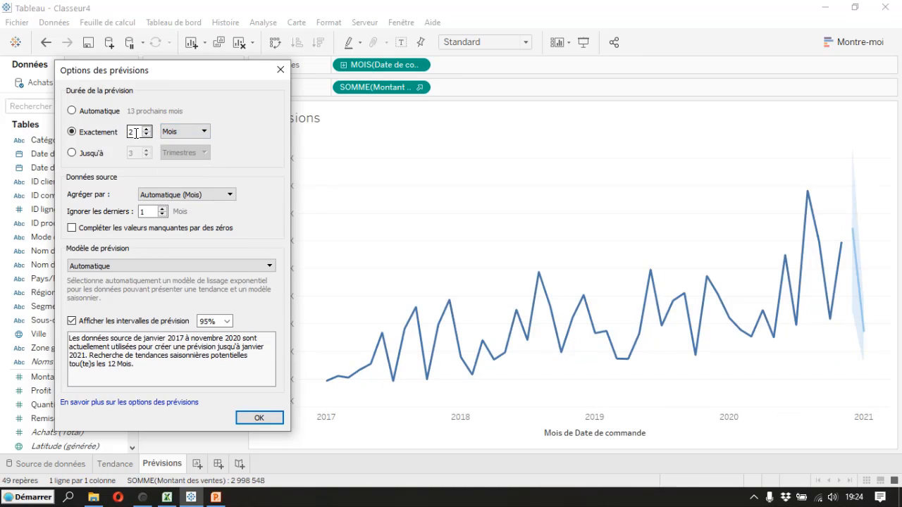
left_click_drag(136, 134, 116, 138)
type("6")
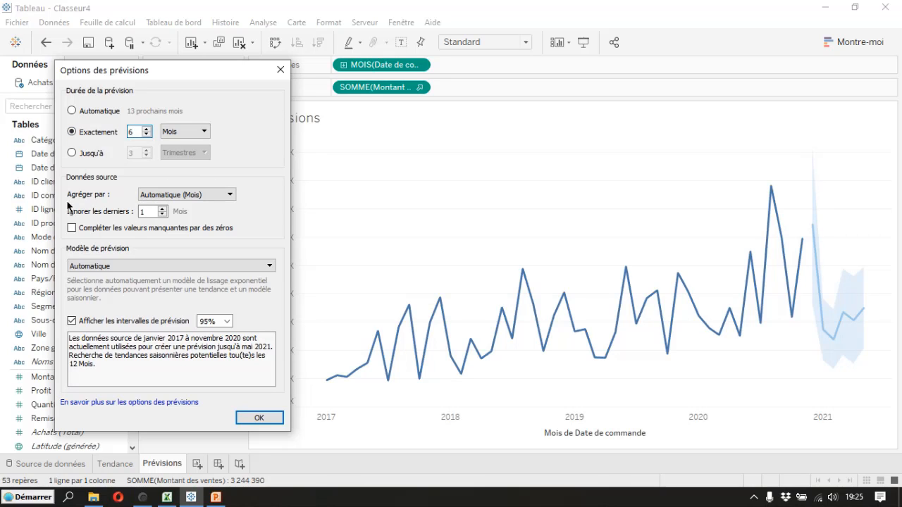
Try aggregating the source data by quarters and years with an exact length of 6 quarters, and restore the Automatique (Mois) aggregation.
left_click(231, 196)
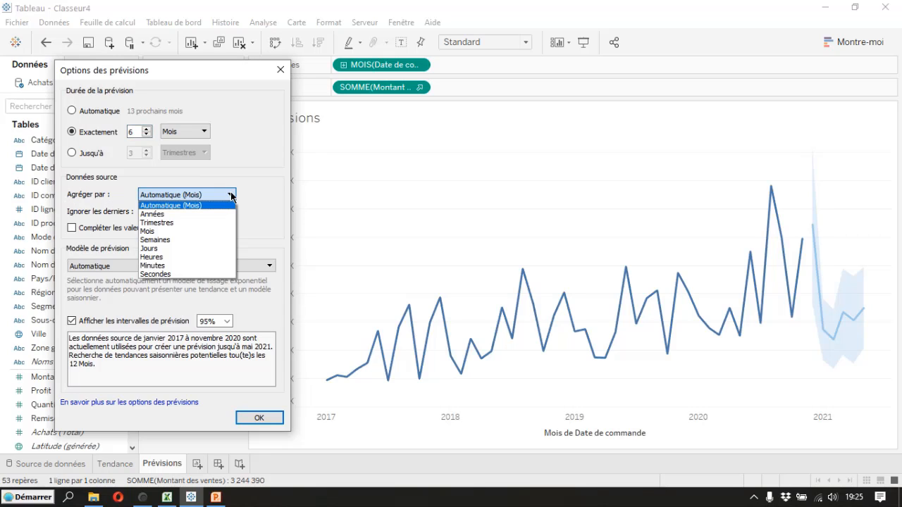
left_click(213, 223)
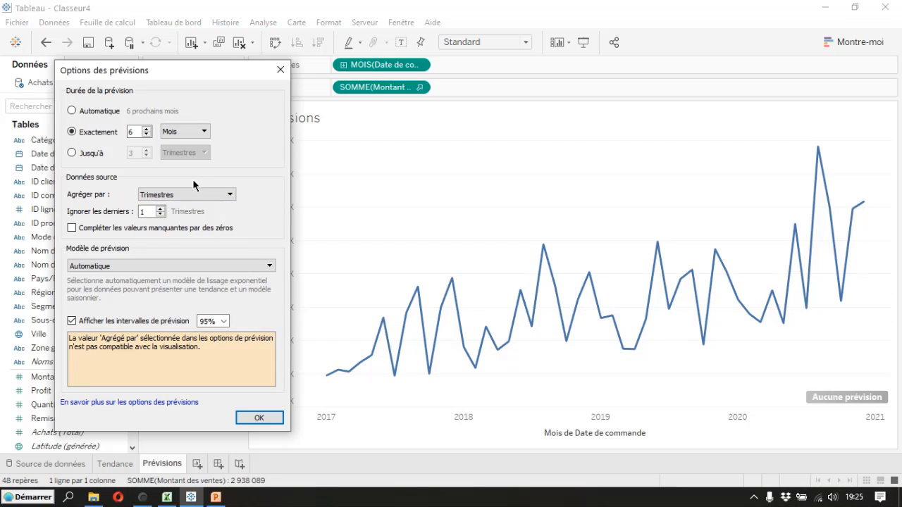
left_click(72, 111)
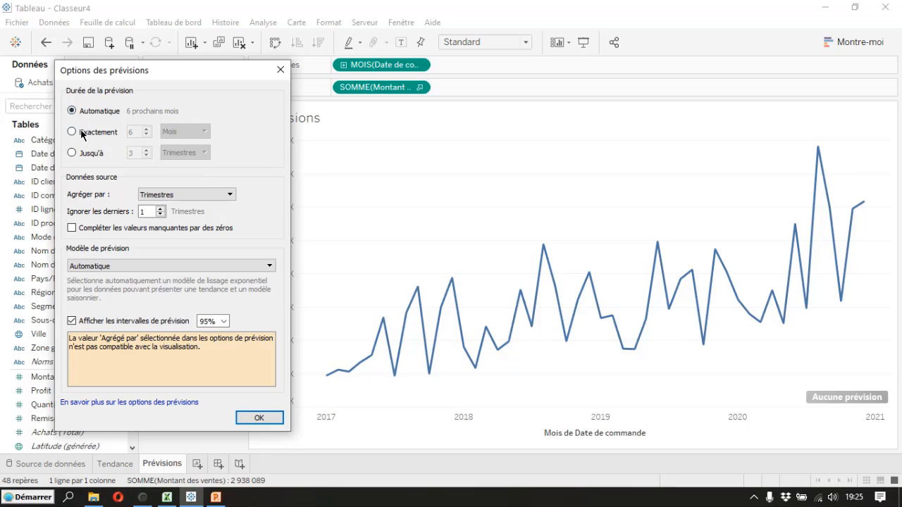
left_click(72, 132)
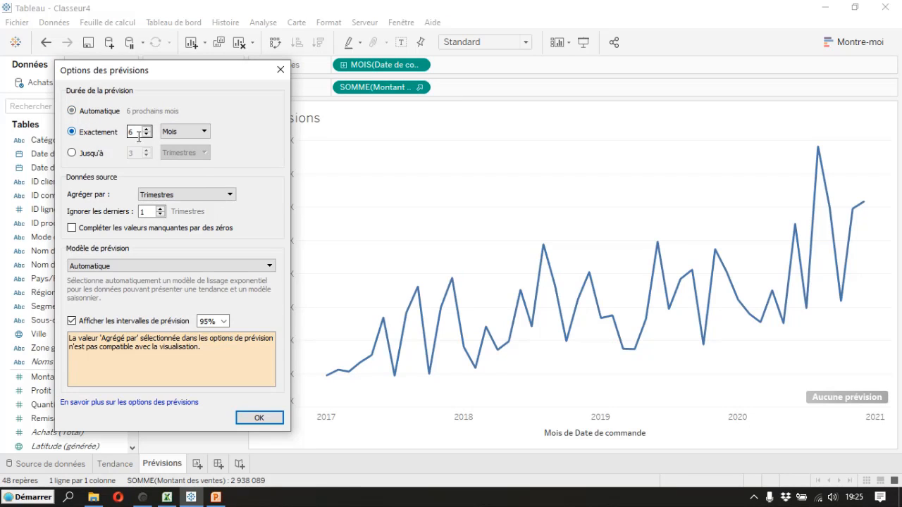
left_click(204, 131)
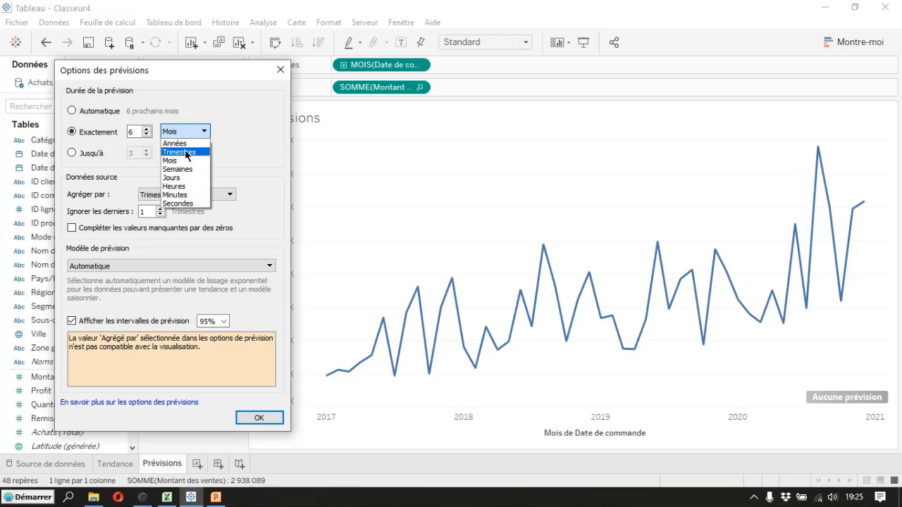
left_click(186, 151)
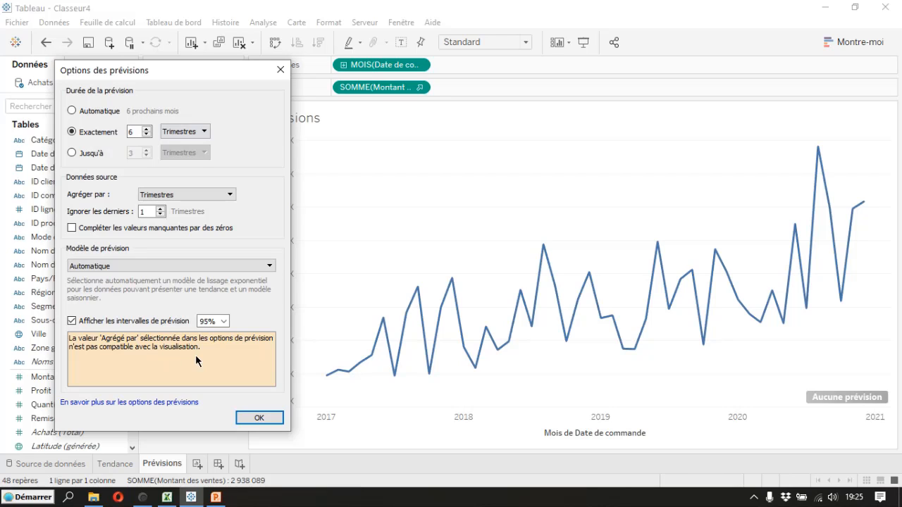
left_click(231, 198)
left_click(207, 219)
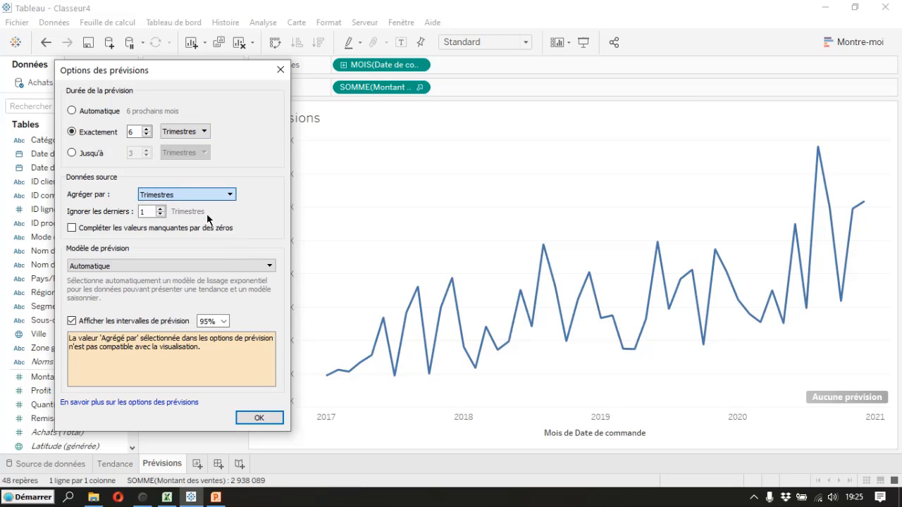
left_click(232, 195)
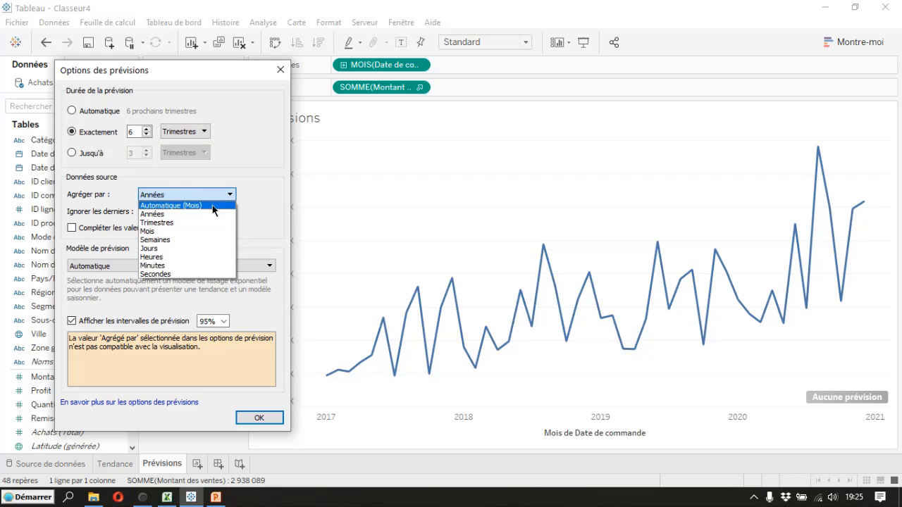
left_click(214, 206)
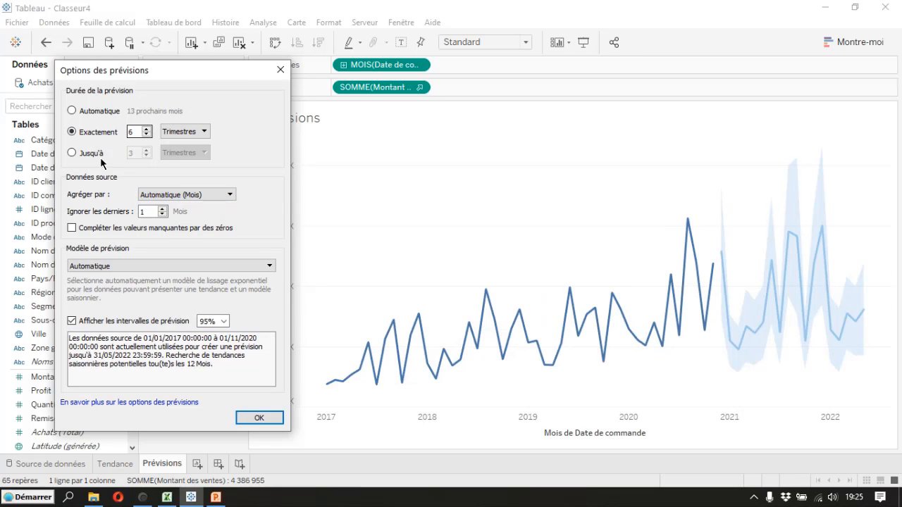
Try ignoring the last 3 months, reset that to 1, and toggle filling missing values with zeros on and off.
left_click(148, 211)
left_click(164, 210)
left_click(164, 210)
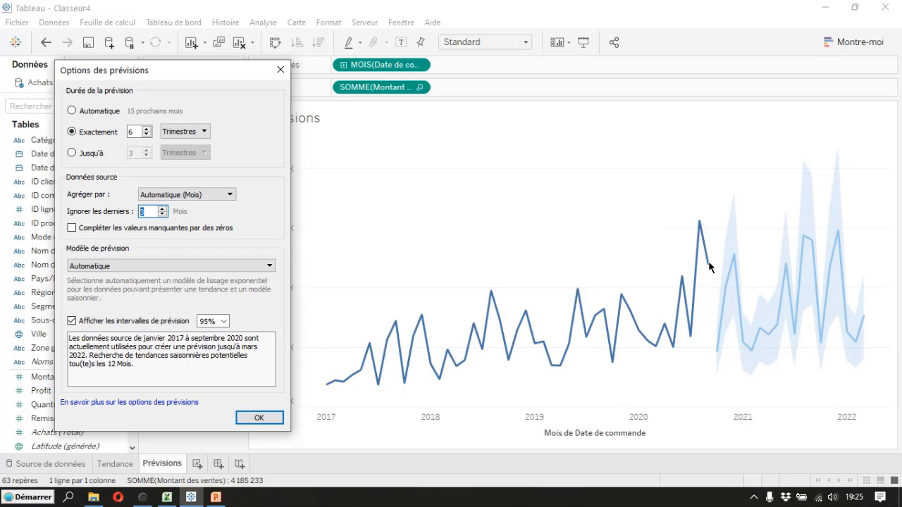
left_click(163, 215)
left_click(162, 215)
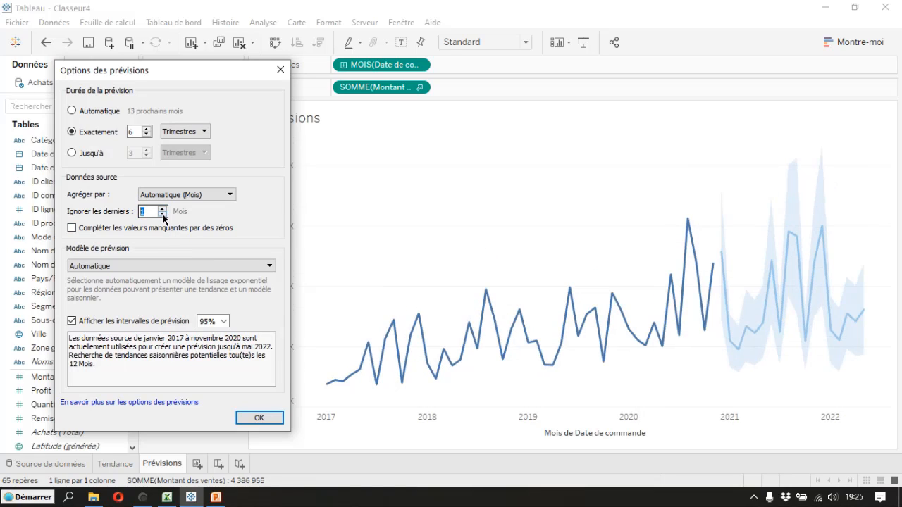
left_click(72, 228)
left_click(71, 227)
Set the number of last months to ignore to 0 and reduce the exact forecast length to 3 quarters.
left_click_drag(169, 68, 176, 41)
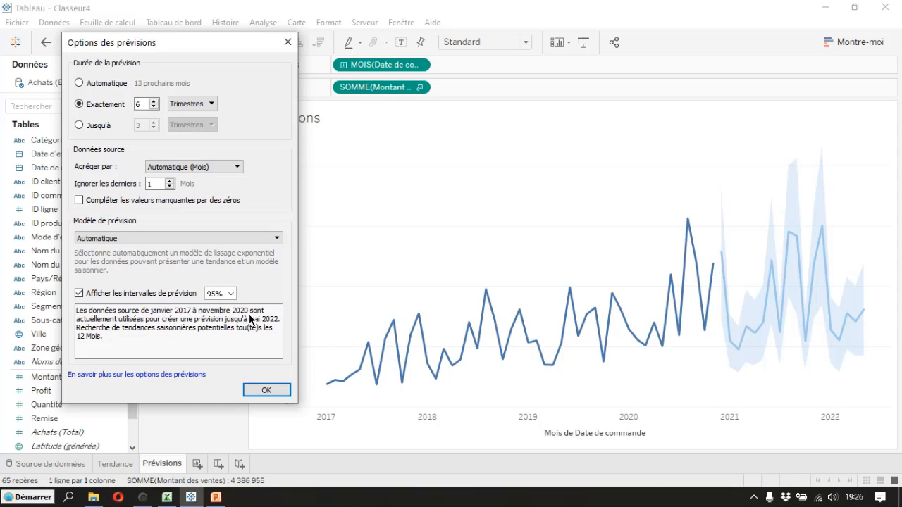
left_click(169, 186)
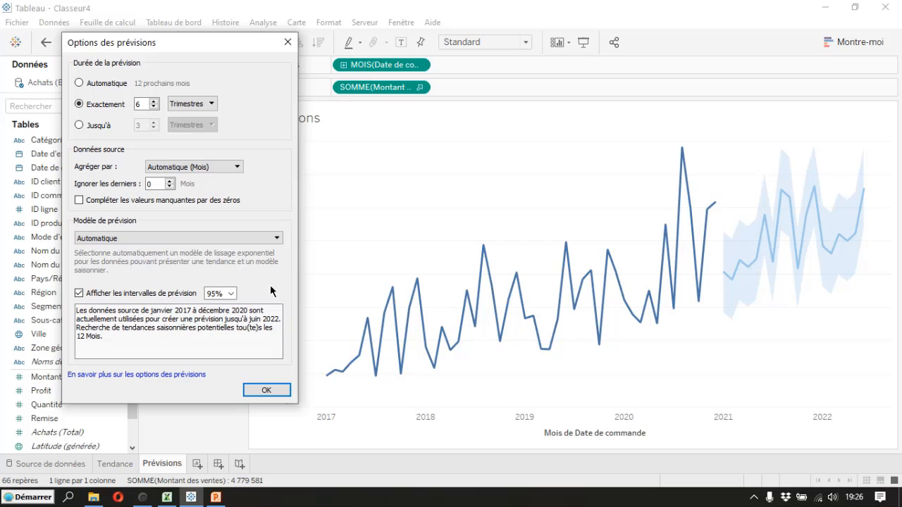
double_click(154, 108)
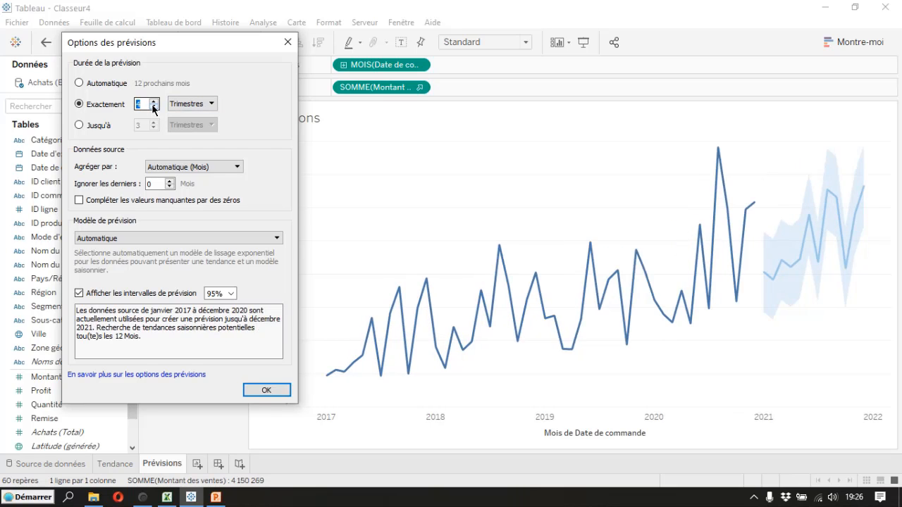
left_click(154, 108)
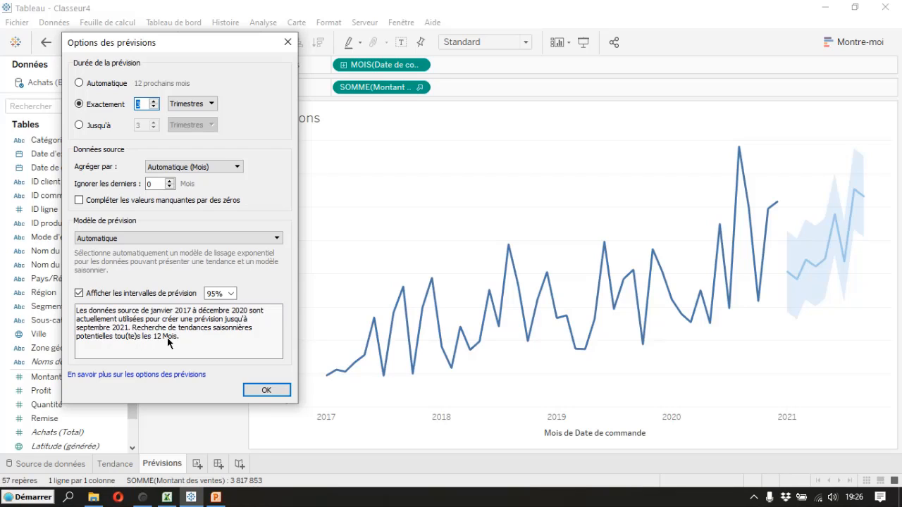
Set the forecast length to Automatique and apply the forecast options.
left_click(79, 83)
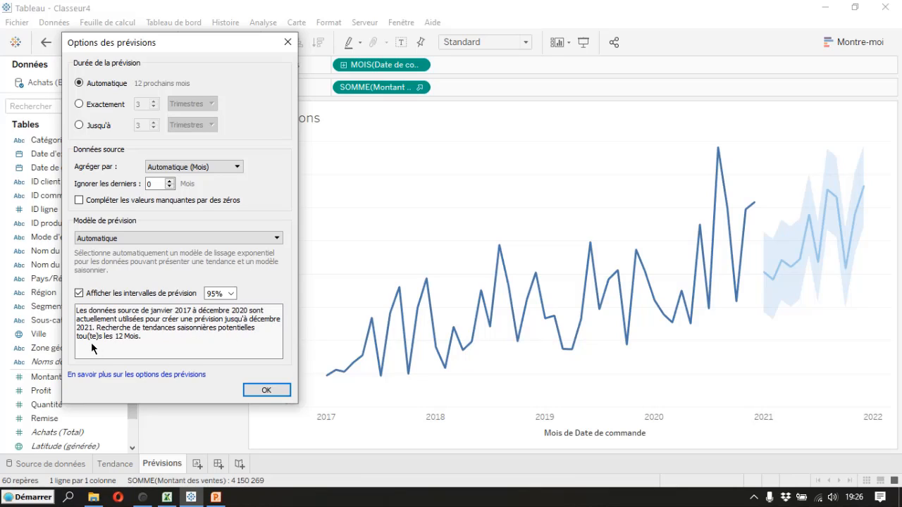
left_click(266, 390)
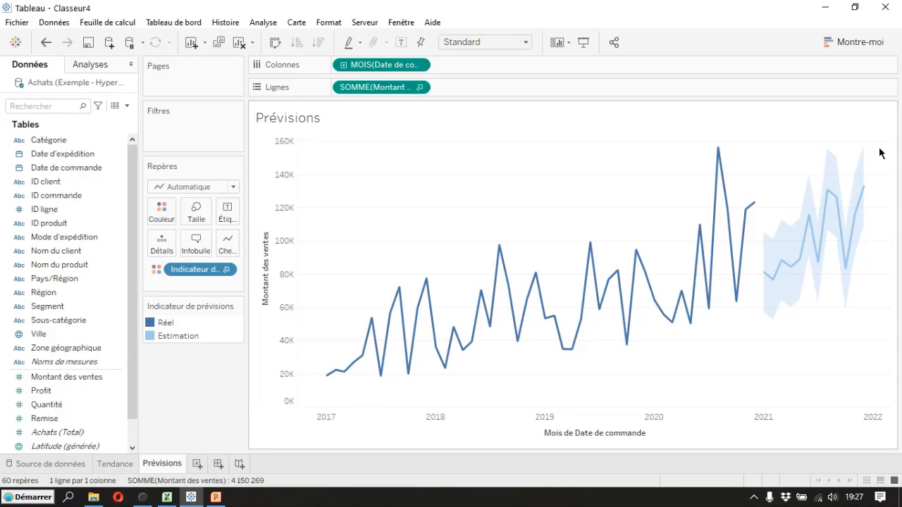
mouse_move(839, 255)
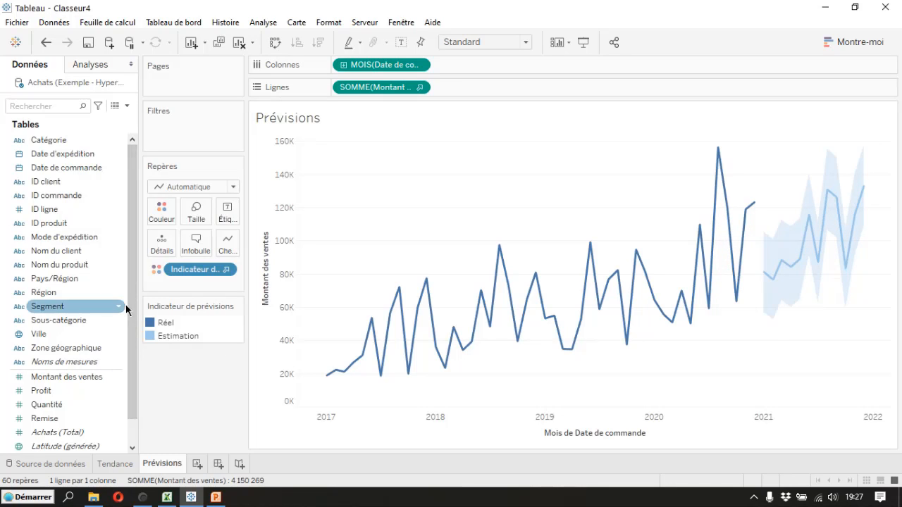
Try labelling the forecast line's points with the sum of Montant des ventes, and undo the labels.
left_click_drag(131, 258, 130, 279)
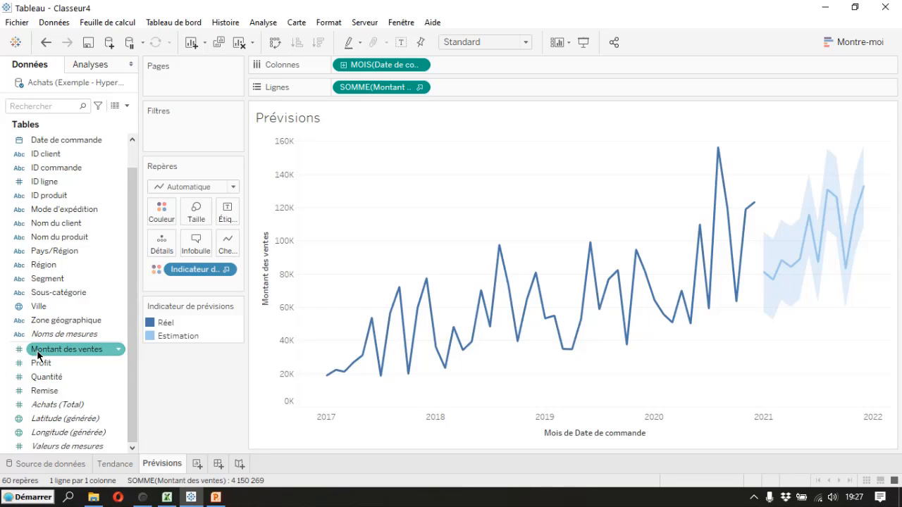
left_click_drag(38, 355, 226, 220)
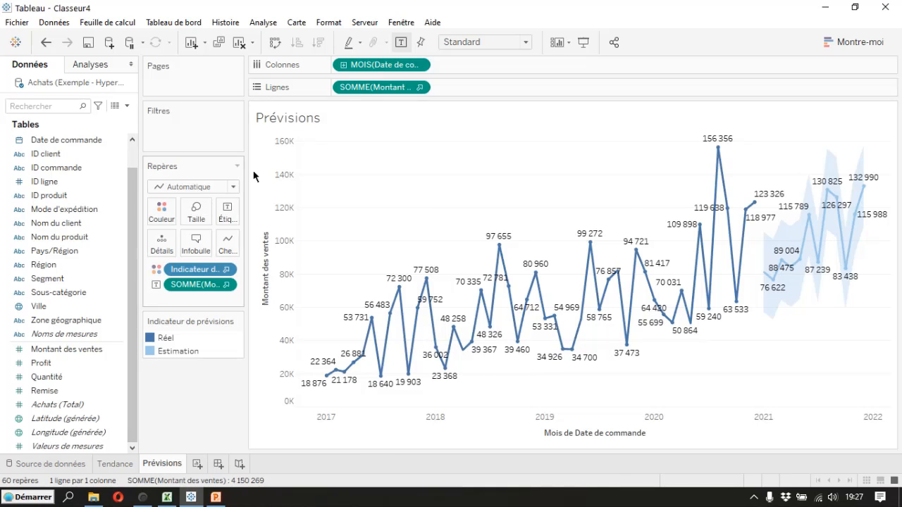
left_click(46, 43)
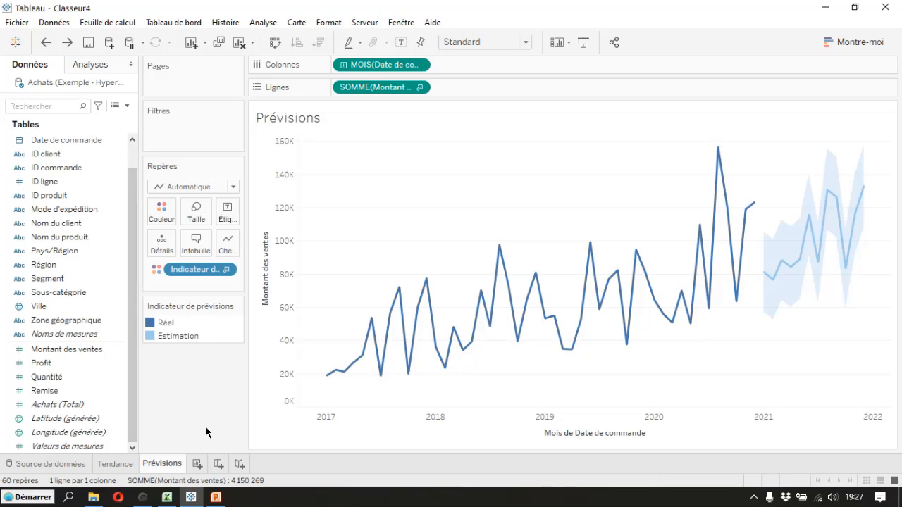
Add a new worksheet and name it Projection.
left_click(198, 464)
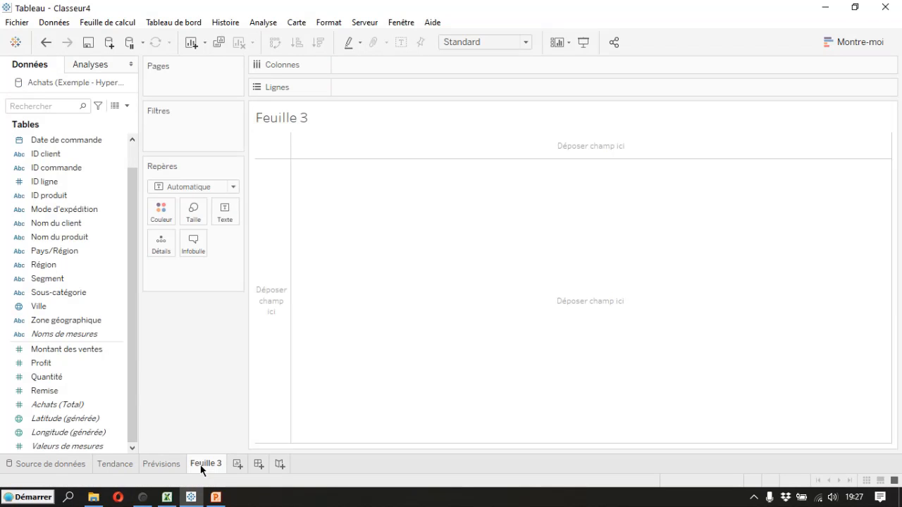
double_click(200, 465)
type("Pri")
type("jection")
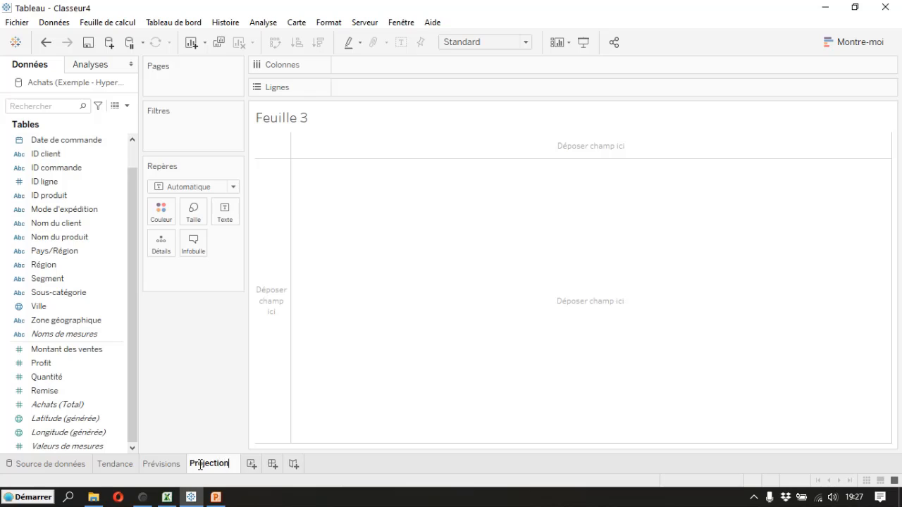
key("Return")
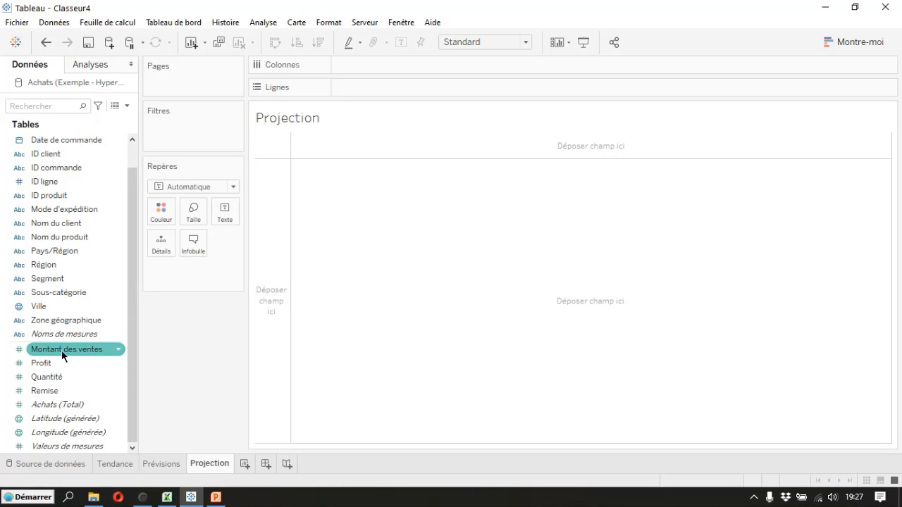
Plot the sum of Profit as rows against the sum of Montant des ventes as columns on the Projection sheet.
left_click_drag(59, 350, 378, 66)
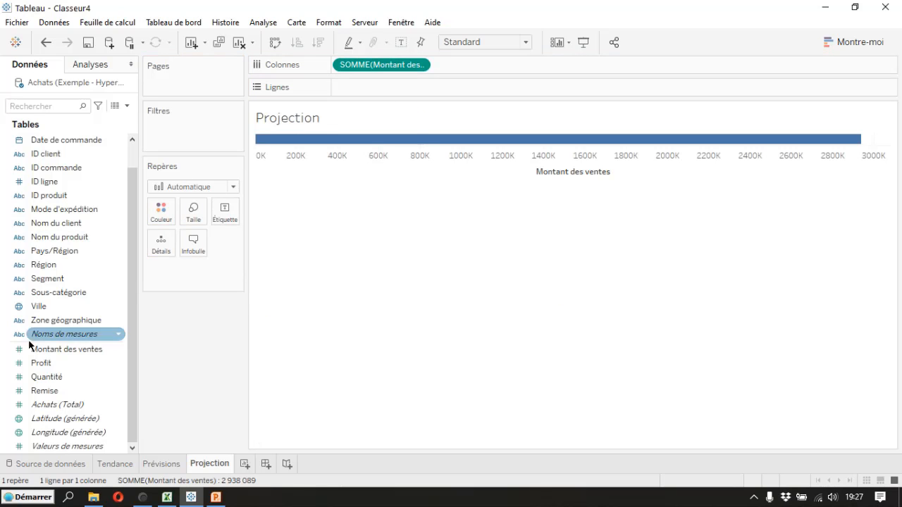
left_click_drag(36, 366, 350, 87)
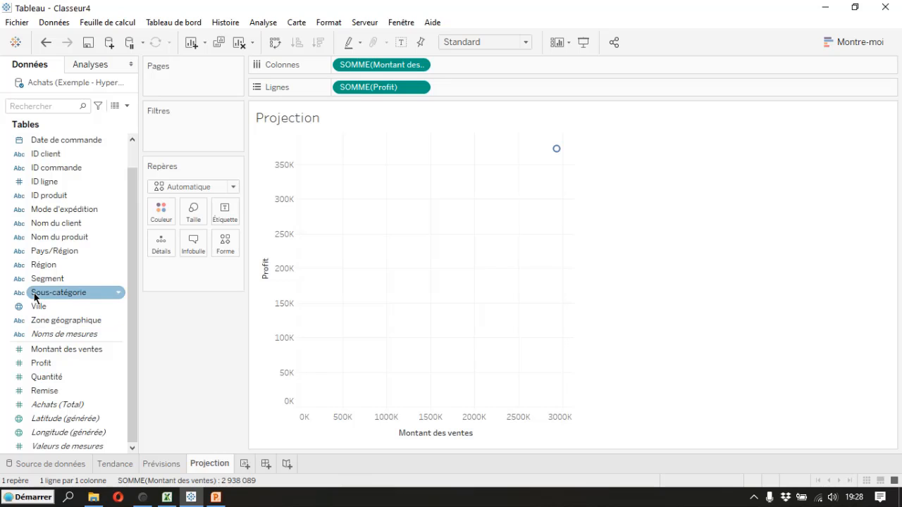
Colour the Projection scatter plot by Sous-catégorie and enable projection lines for its points.
left_click_drag(35, 296, 156, 215)
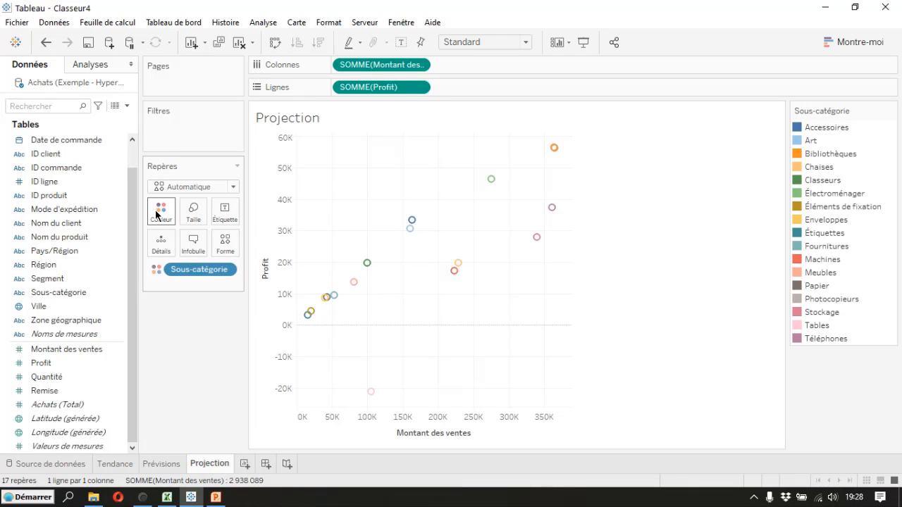
right_click(347, 234)
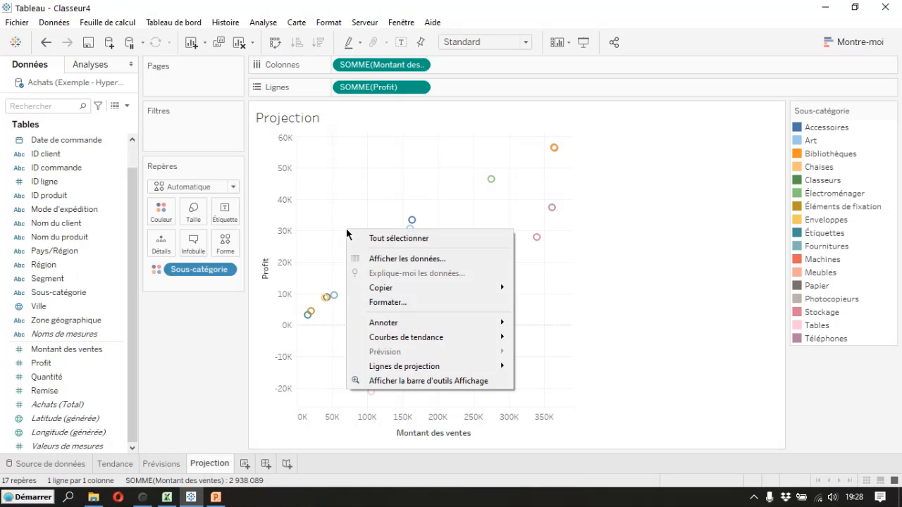
mouse_move(405, 370)
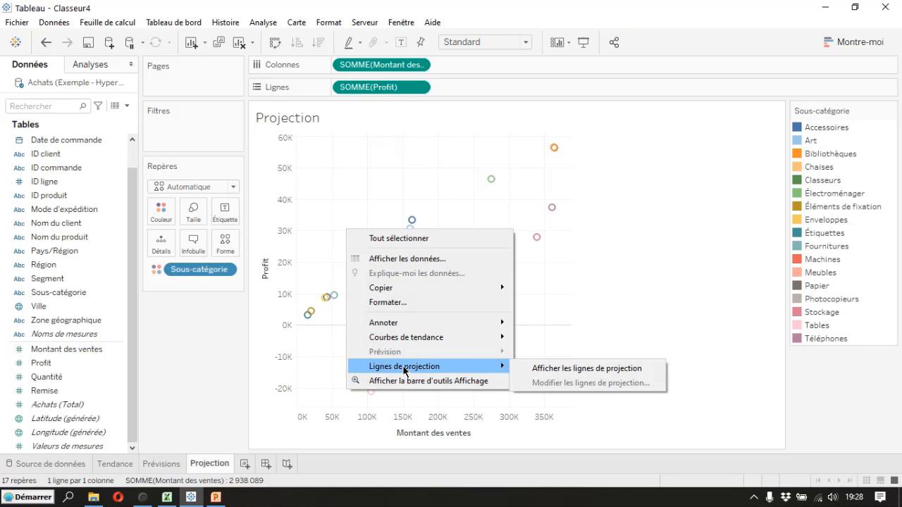
left_click(557, 369)
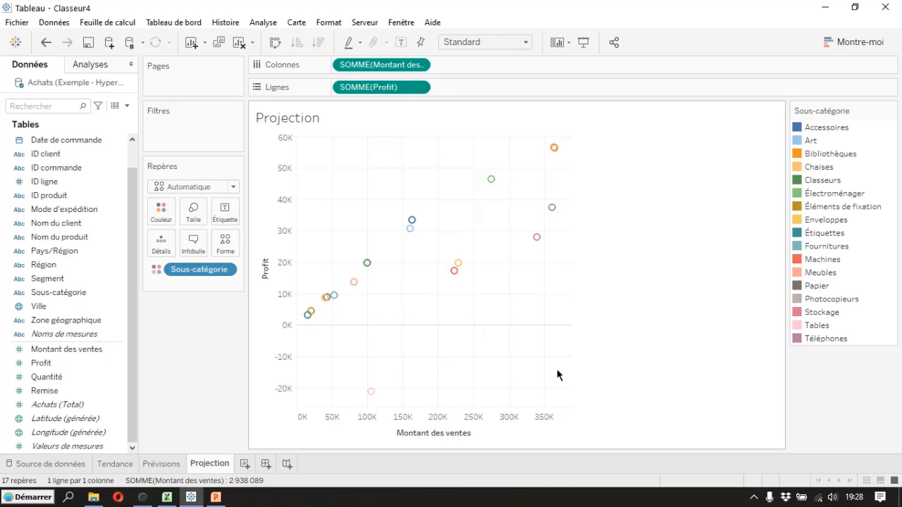
Set the projection lines to Toujours with Automatique labels, keeping both Axe X and Axe Y enabled.
mouse_move(311, 327)
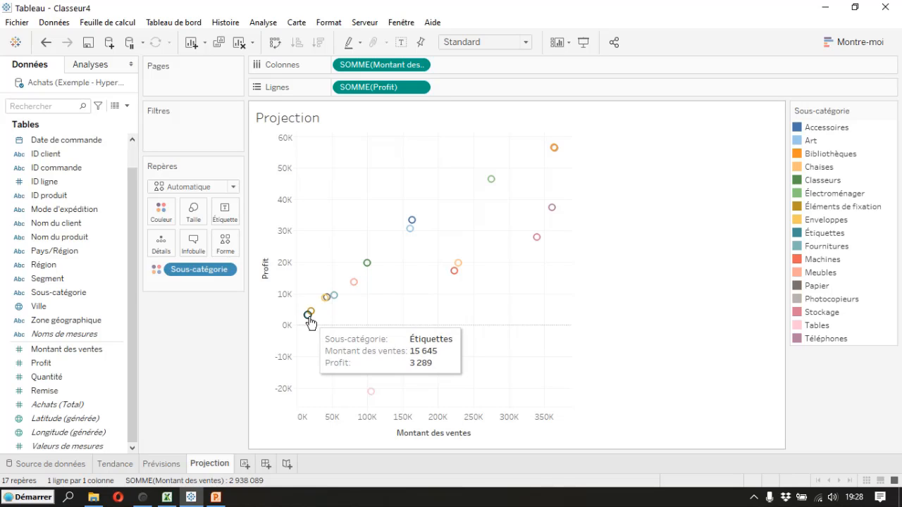
right_click(335, 324)
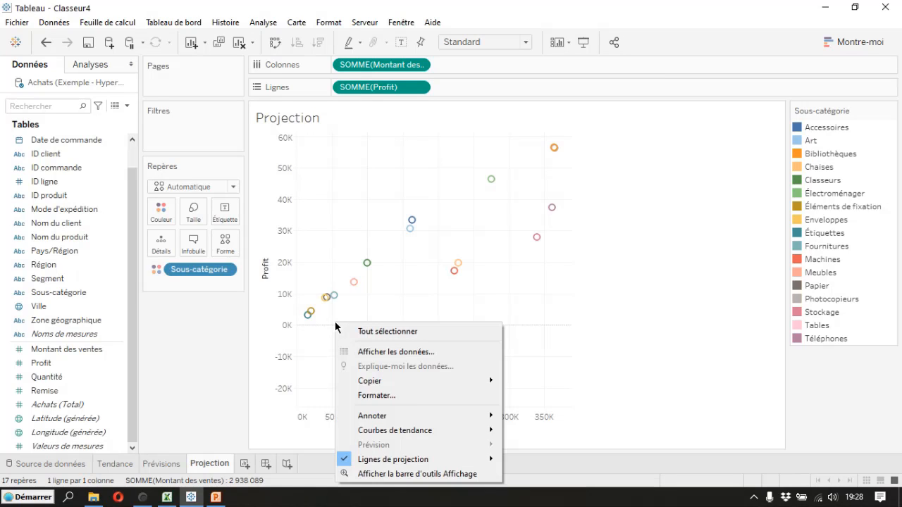
mouse_move(403, 465)
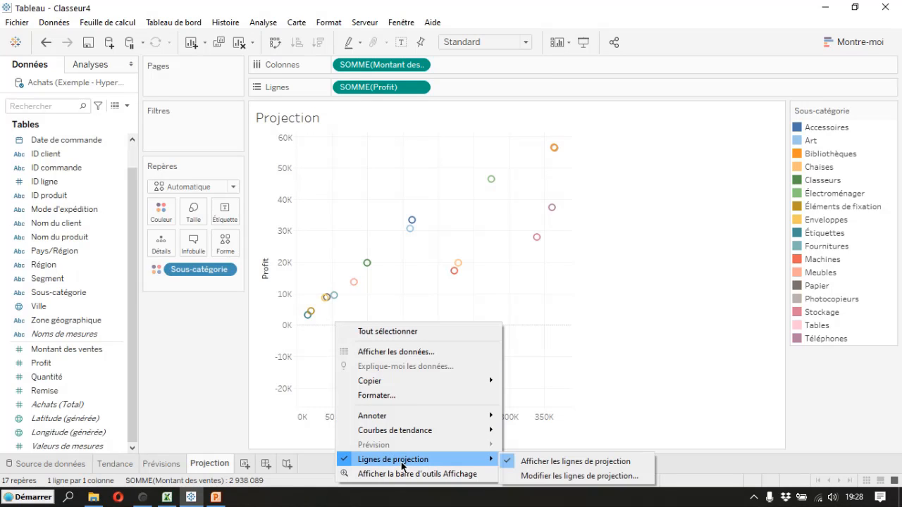
left_click(571, 477)
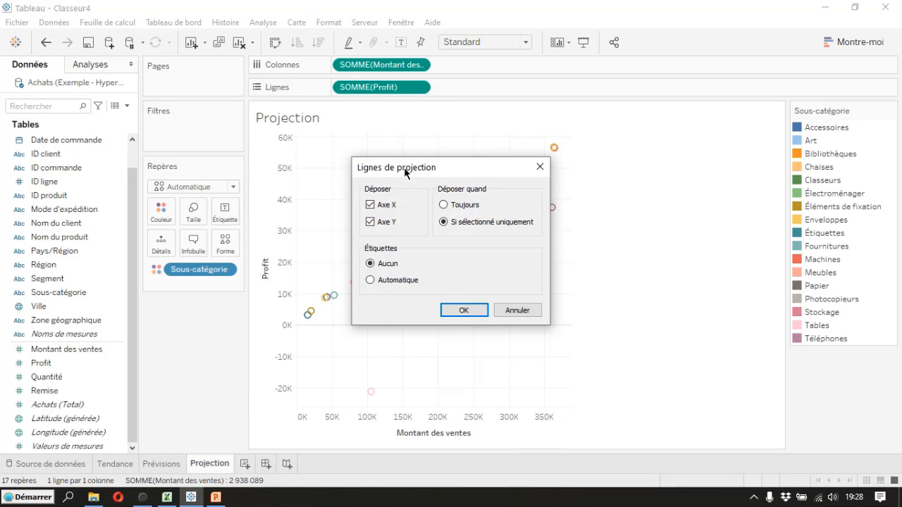
left_click_drag(404, 172, 440, 200)
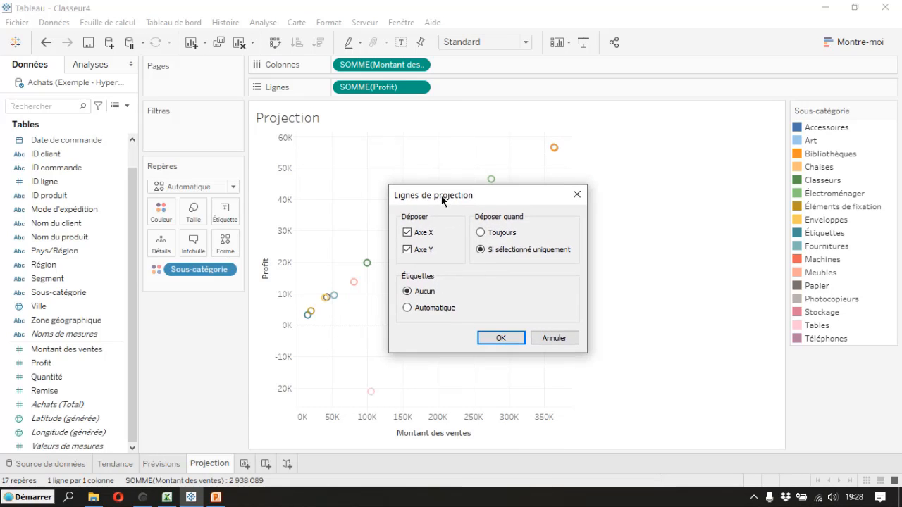
left_click(481, 232)
left_click_drag(443, 201, 438, 174)
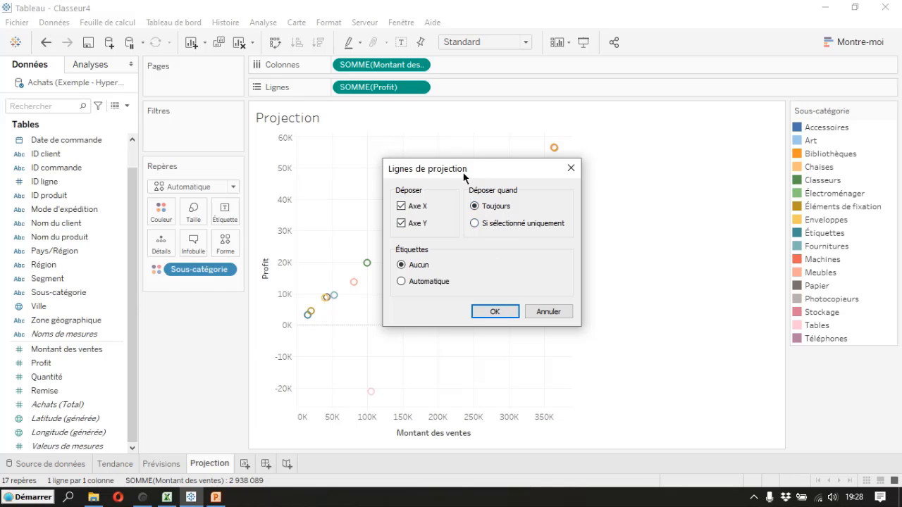
left_click_drag(463, 175, 494, 275)
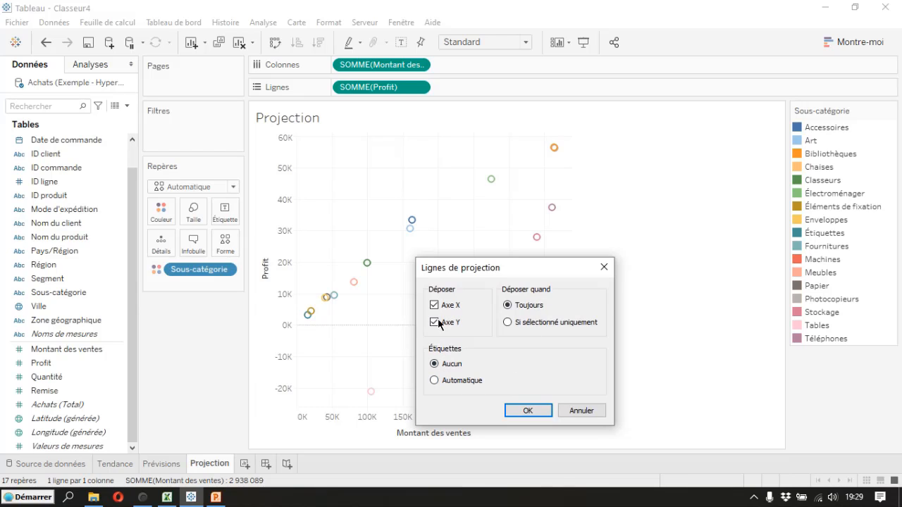
left_click(434, 382)
left_click_drag(539, 268, 494, 245)
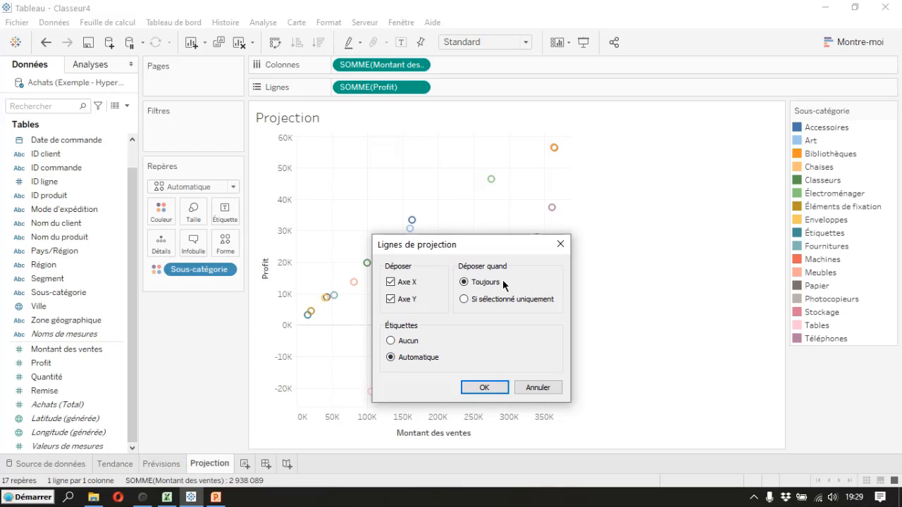
left_click(484, 388)
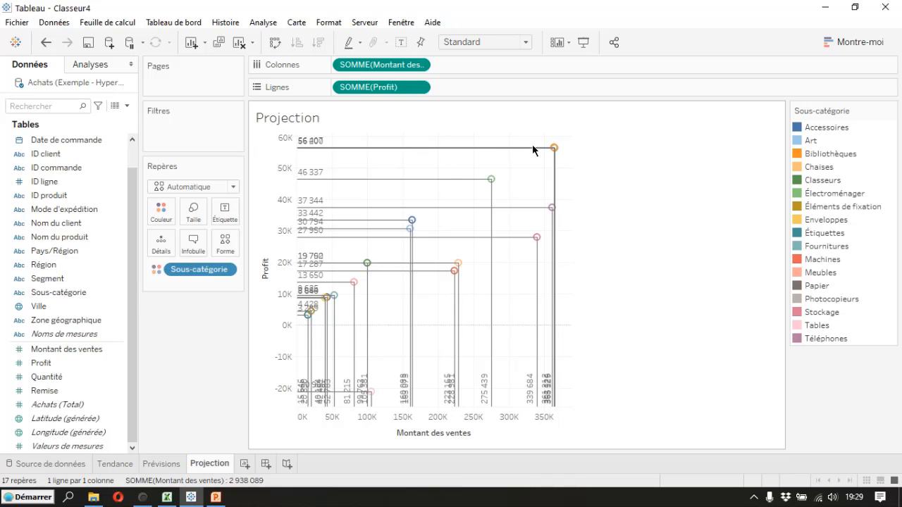
Restrict the projection lines to appear Si sélectionné uniquement.
right_click(374, 153)
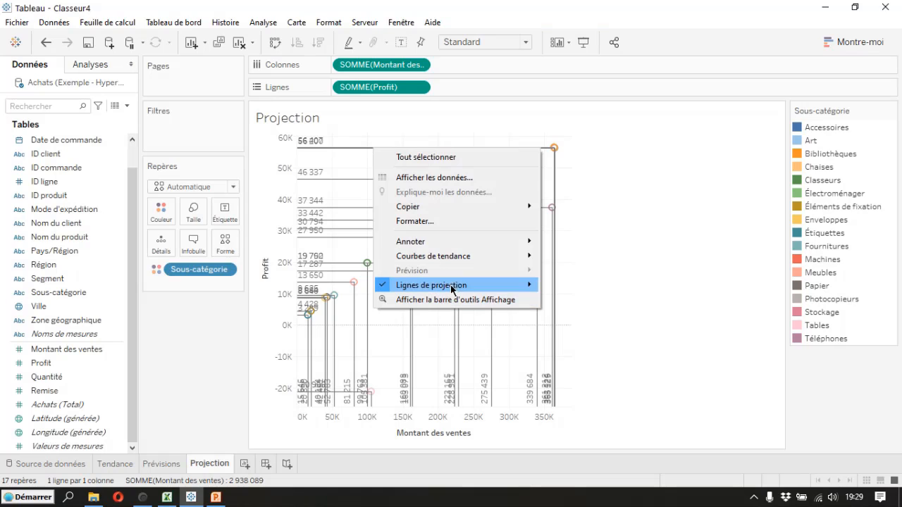
mouse_move(451, 286)
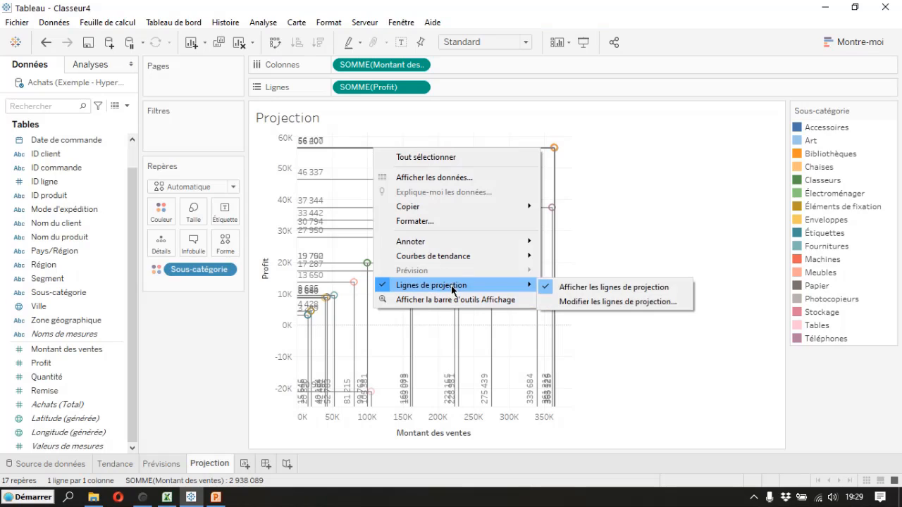
left_click(599, 300)
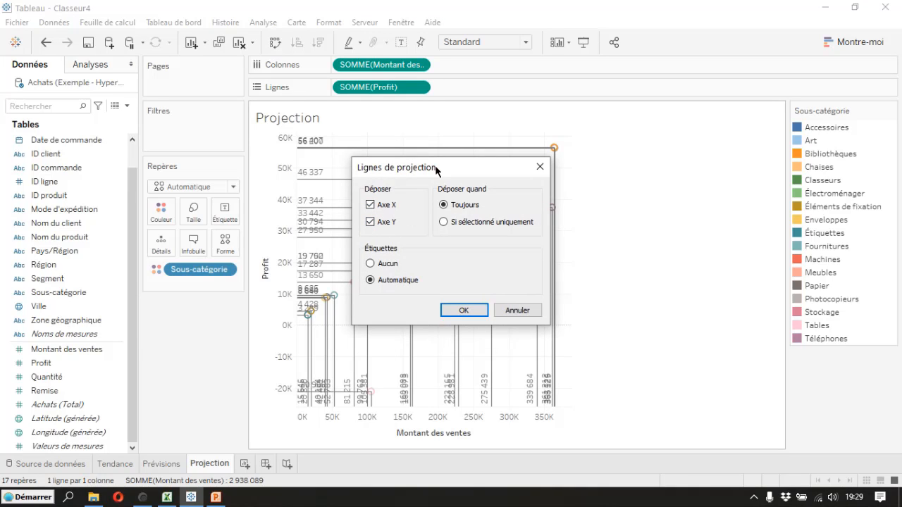
left_click(444, 223)
left_click(467, 311)
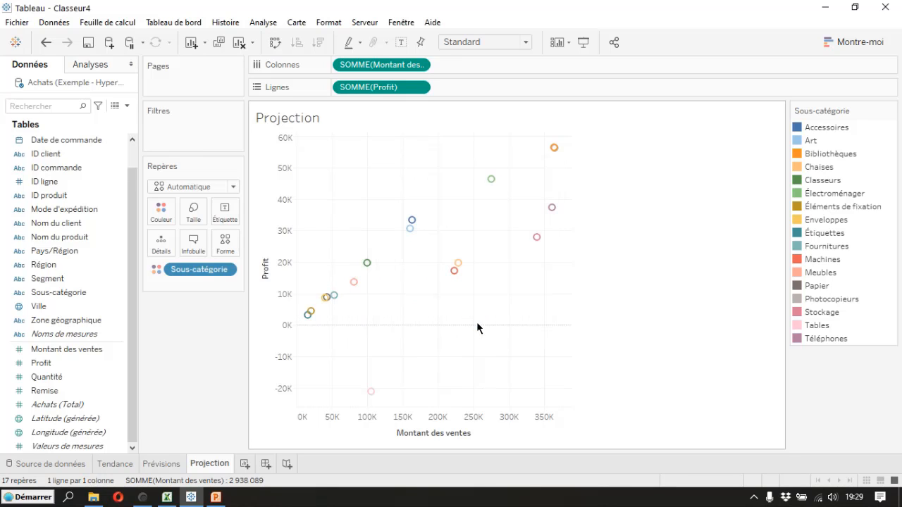
Examine the projection lines of the Classeurs, Accessoires, Machines and Téléphones points one at a time, and clear the selection.
mouse_move(367, 265)
left_click(366, 265)
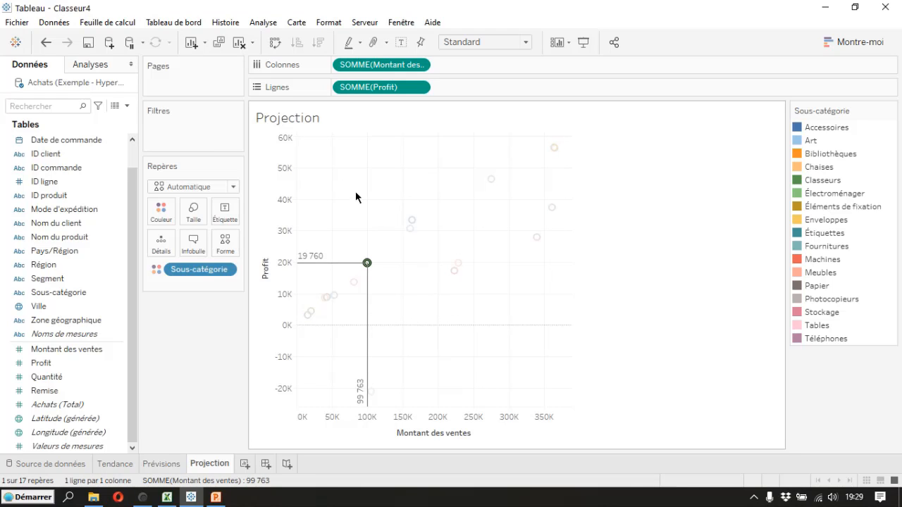
left_click(412, 221)
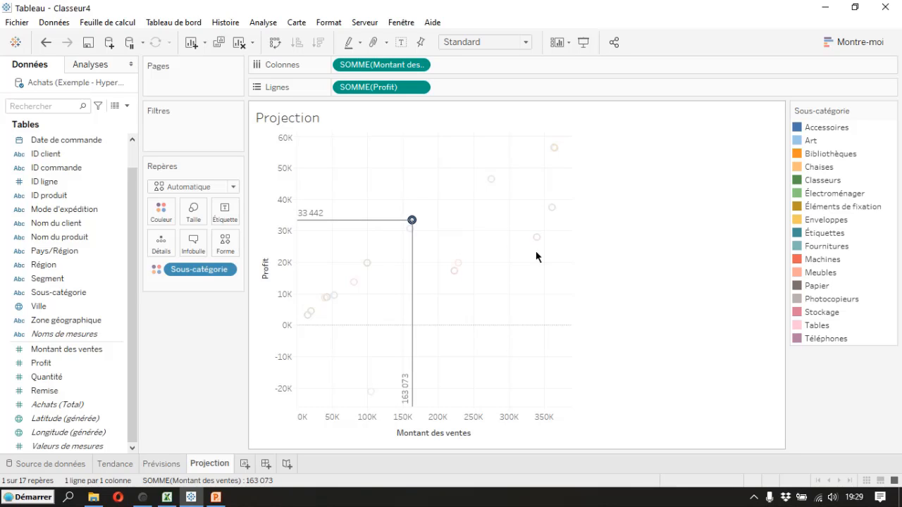
mouse_move(456, 276)
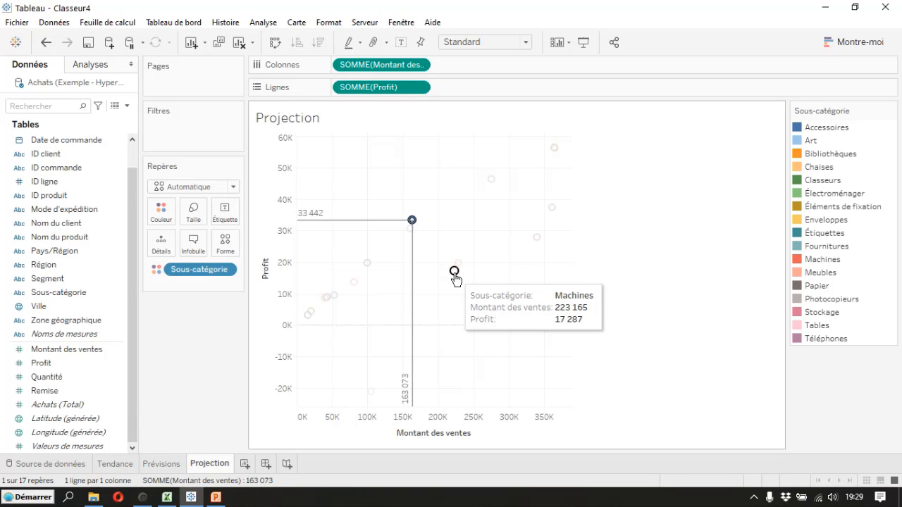
left_click(455, 274)
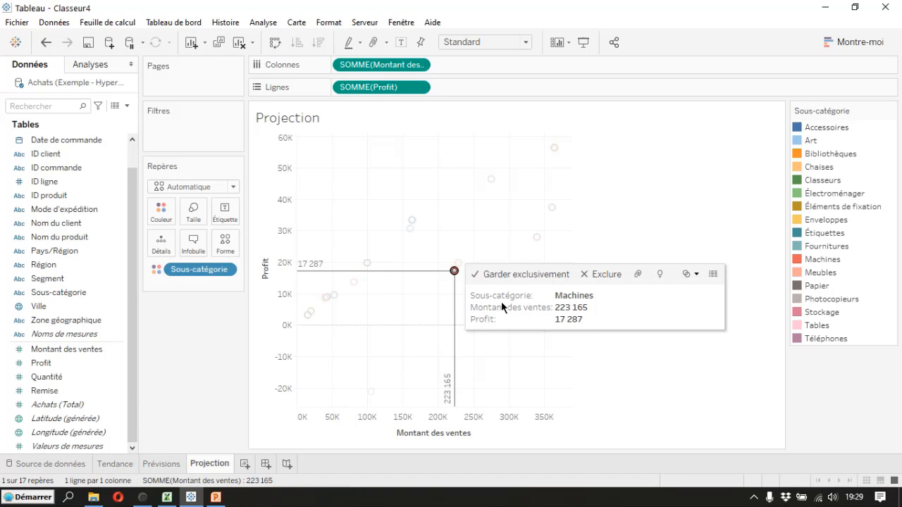
left_click(553, 214)
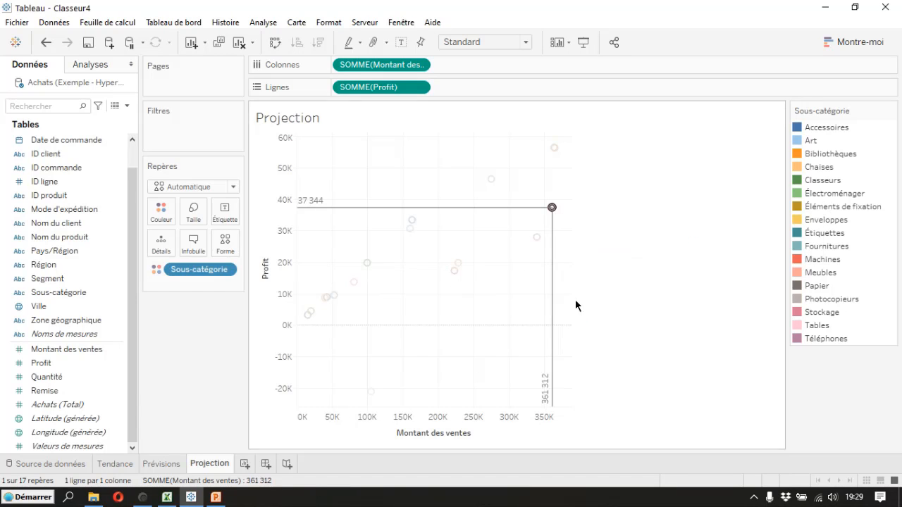
left_click(412, 221)
mouse_move(367, 265)
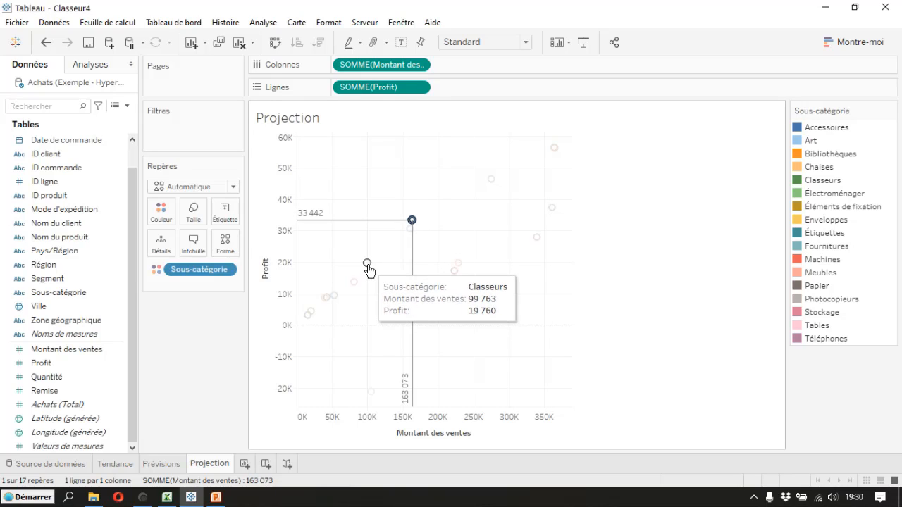
left_click(367, 263)
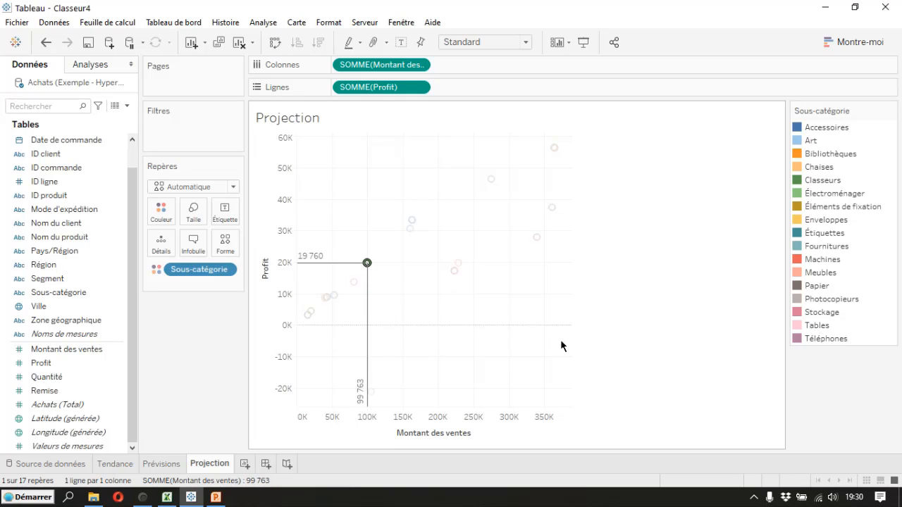
left_click(622, 364)
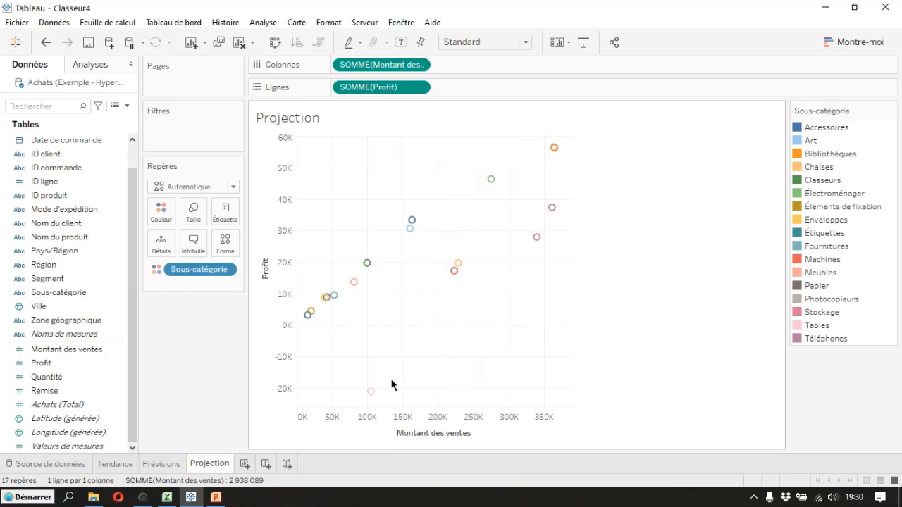
Review the Tendance and Prévisions sheets, return to Projection and examine the Accessoires point's projection lines.
left_click(116, 465)
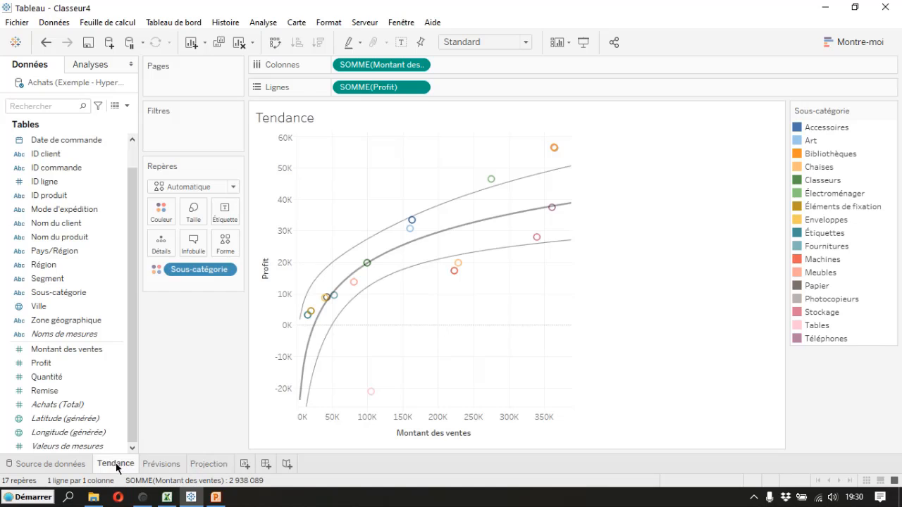
left_click(162, 466)
left_click(207, 468)
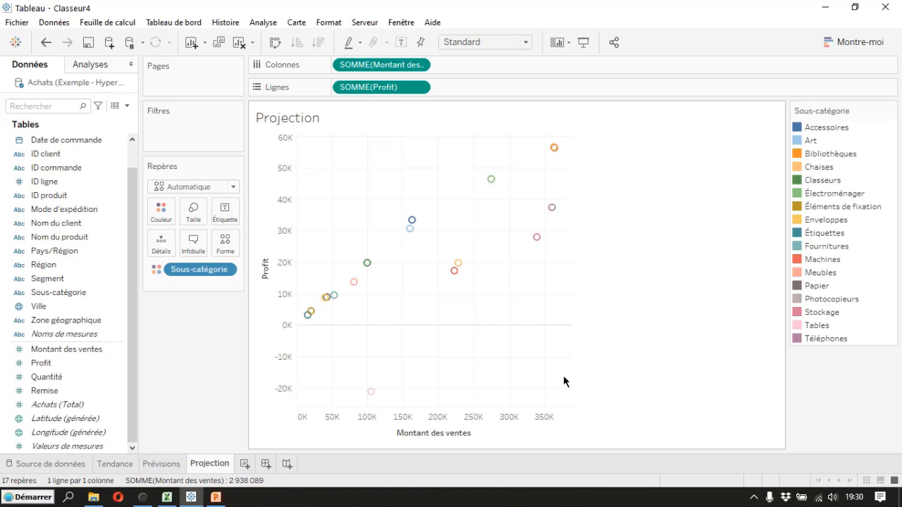
left_click(412, 223)
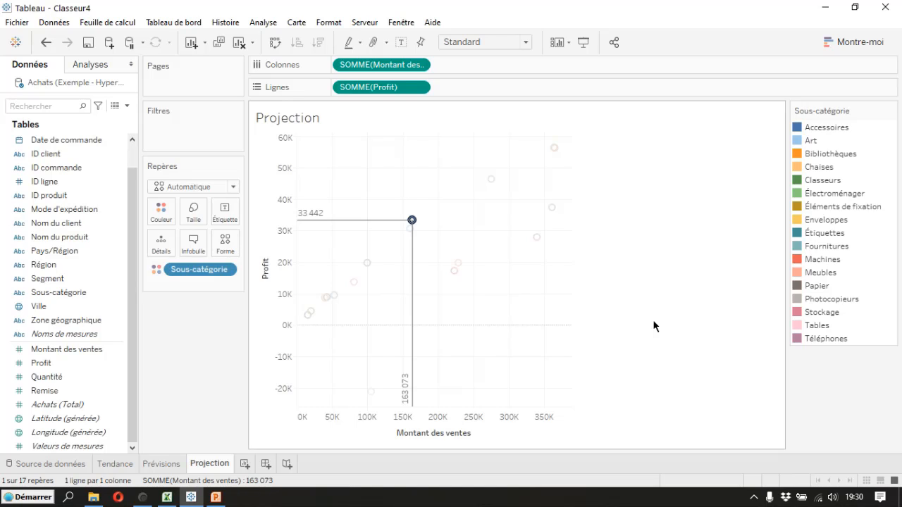
Save the workbook in the 1. Classeurs folder as "FR_787_04_08_Comprendre l'analyse statistique".
left_click(21, 25)
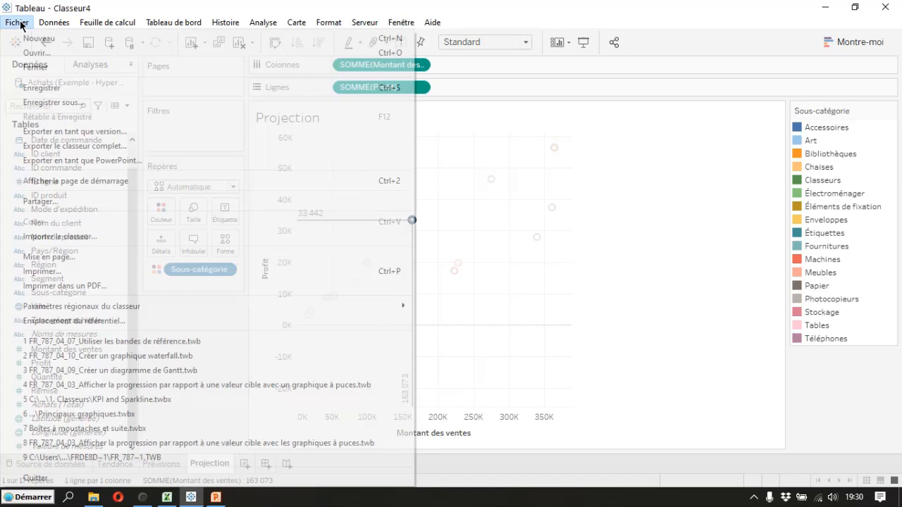
left_click(58, 87)
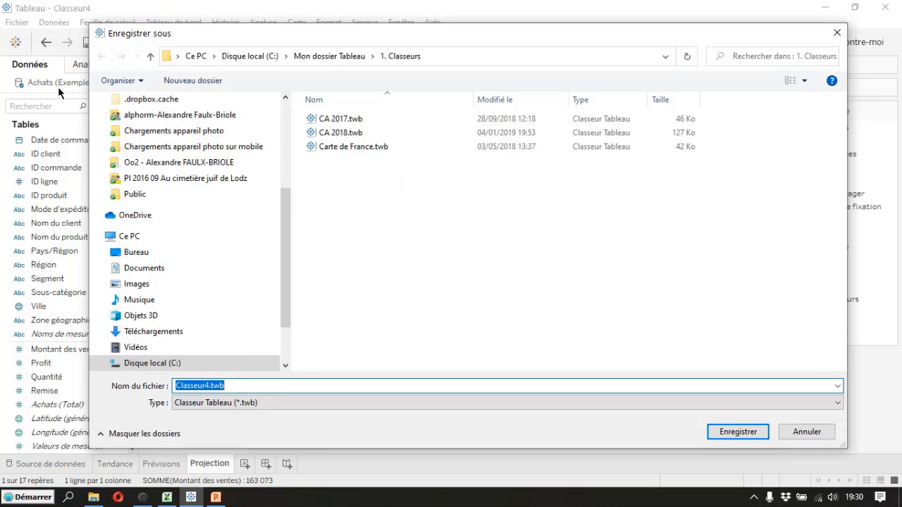
type("FRé")
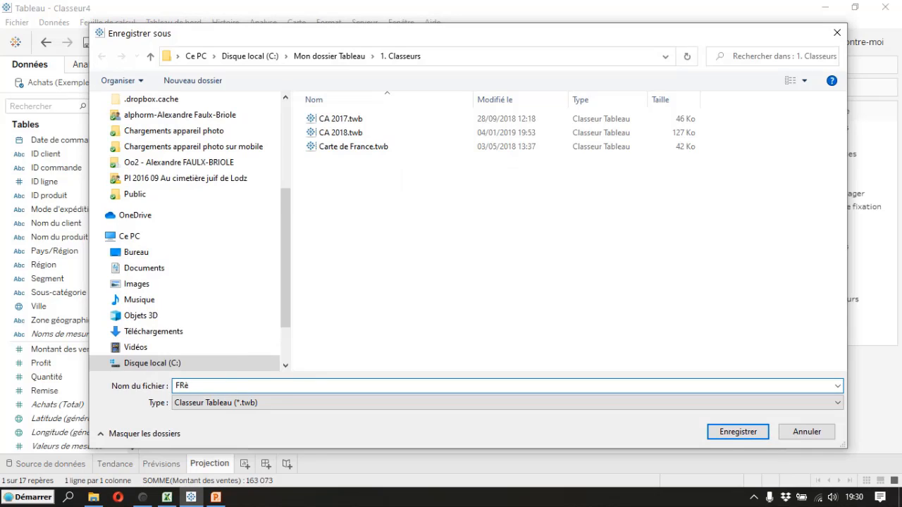
key("BackSpace")
type("_787_04_08_Comprendre l'")
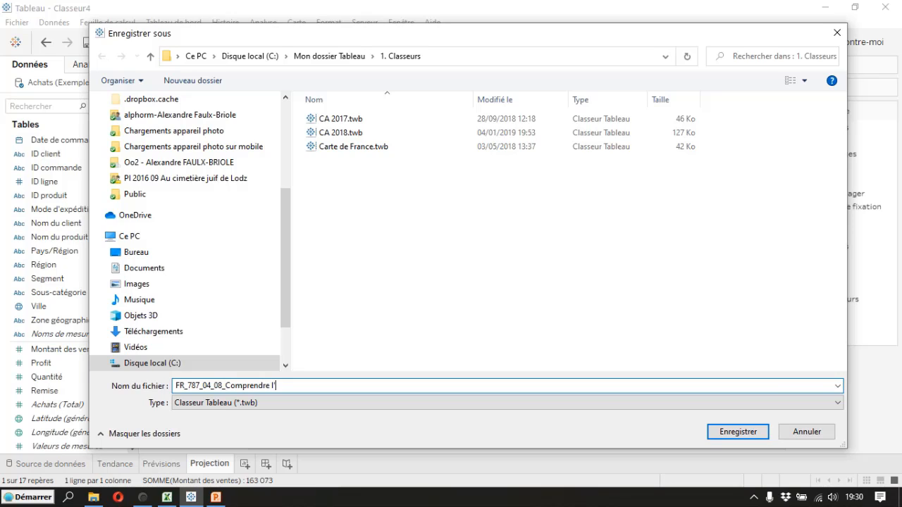
type("analyse statistique")
key("Return")
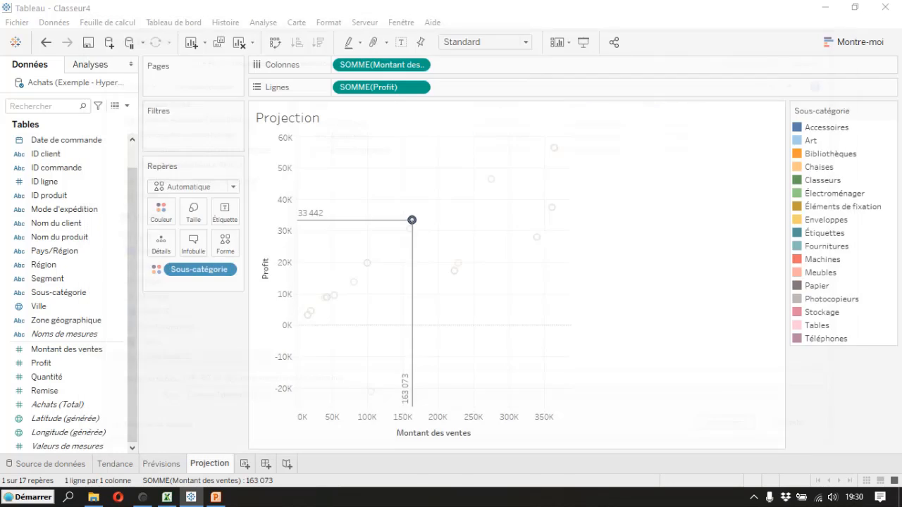